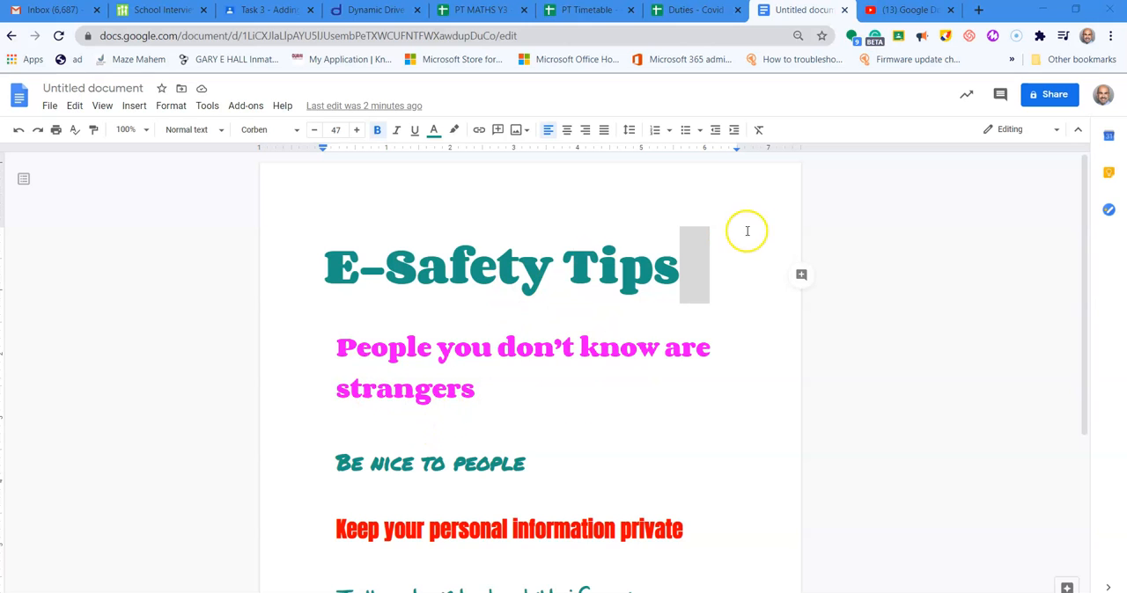
drag(1082, 170, 1095, 212)
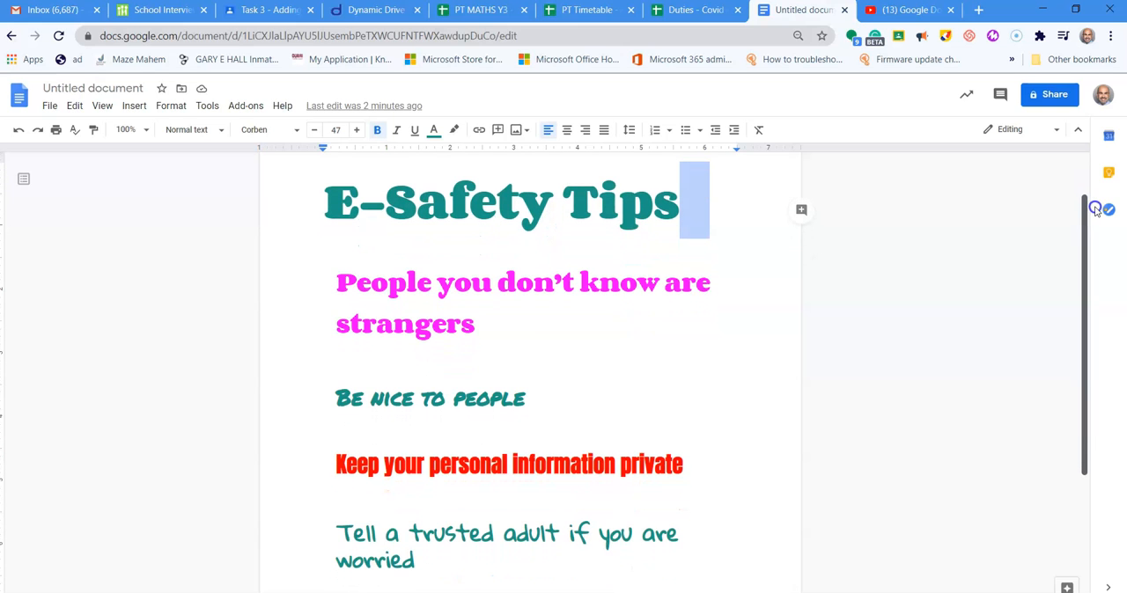
drag(435, 561, 395, 262)
click(610, 223)
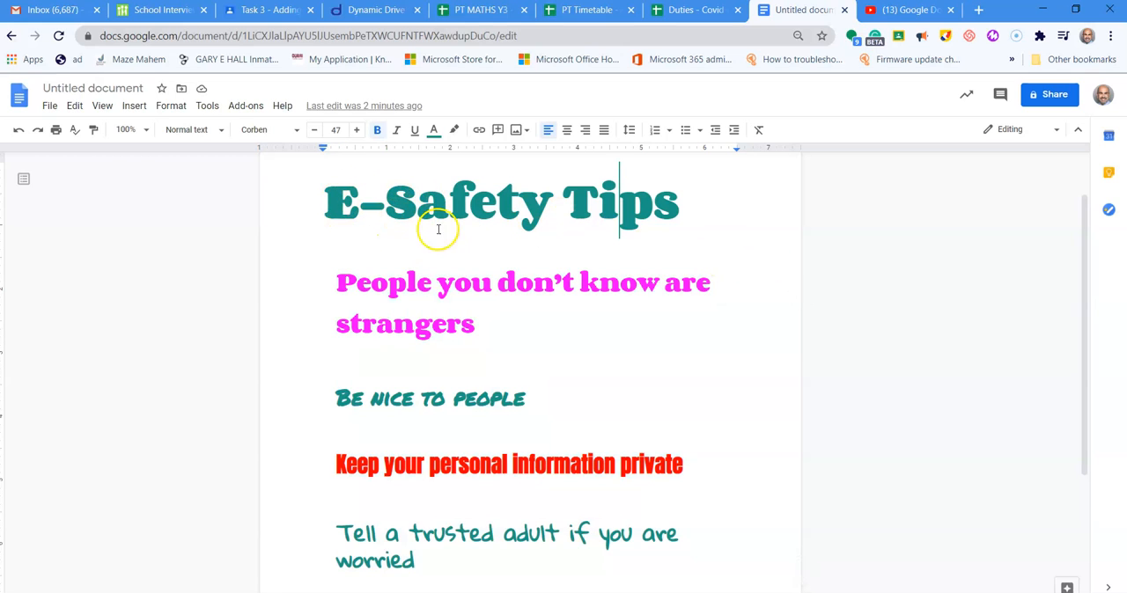
double_click(709, 212)
drag(709, 211, 316, 223)
drag(339, 280, 437, 556)
- Start a web image insertion at the end of the "strangers" line and search for "computer"
click(800, 334)
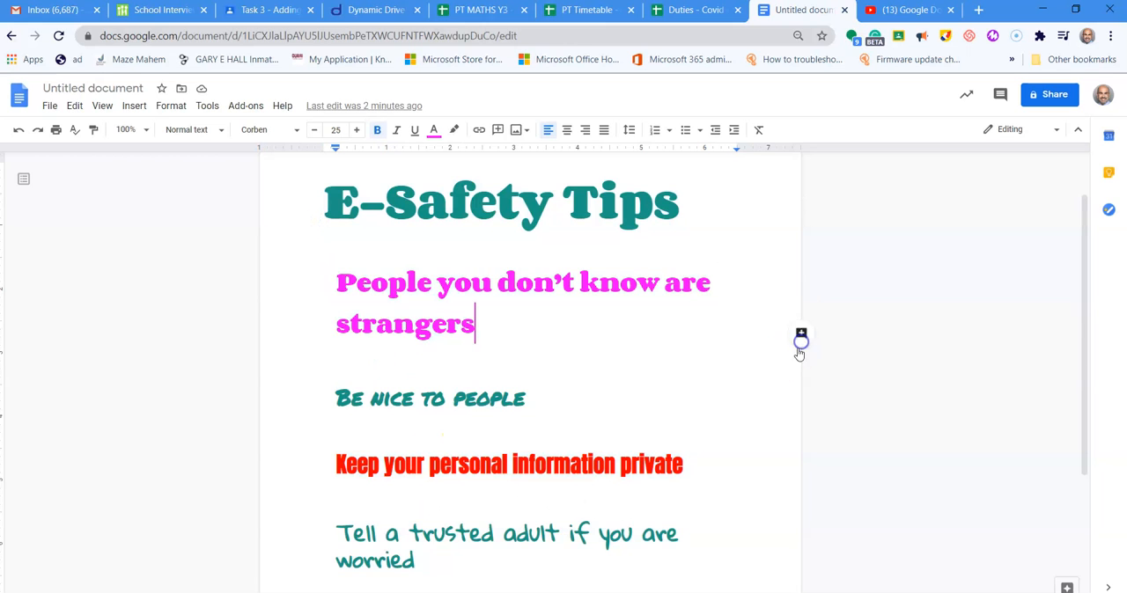
scroll(739, 349, up, 1)
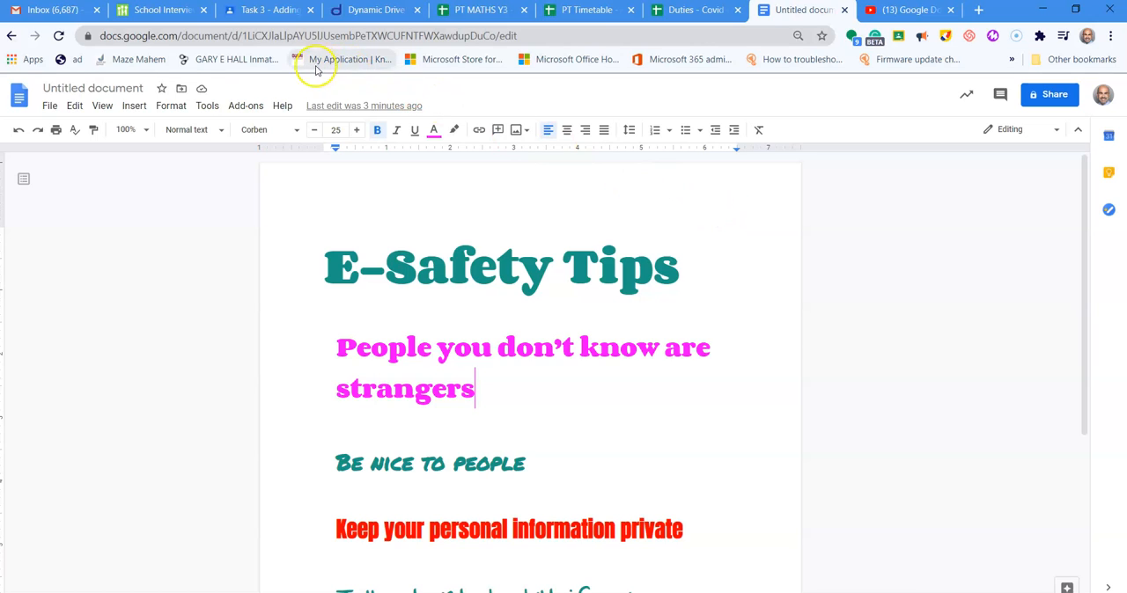
click(132, 107)
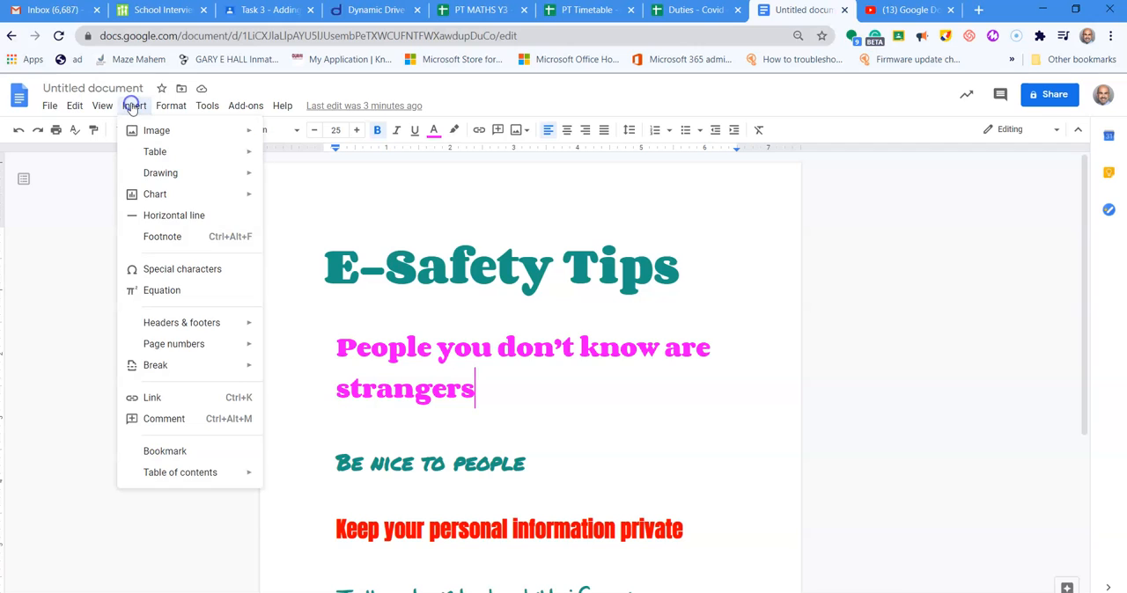
mouse_move(147, 133)
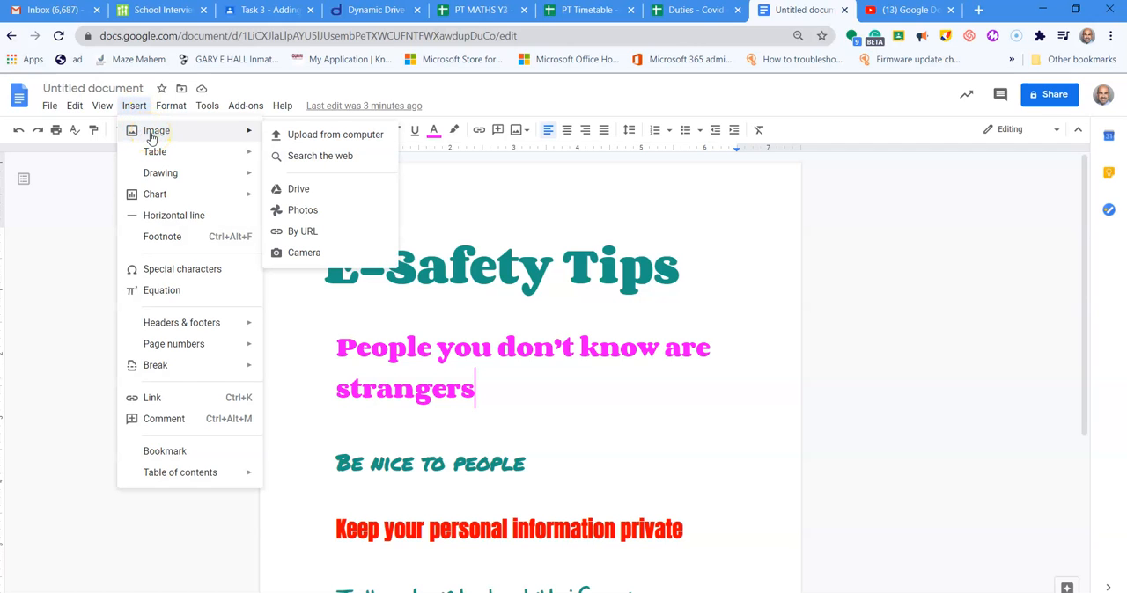
click(320, 156)
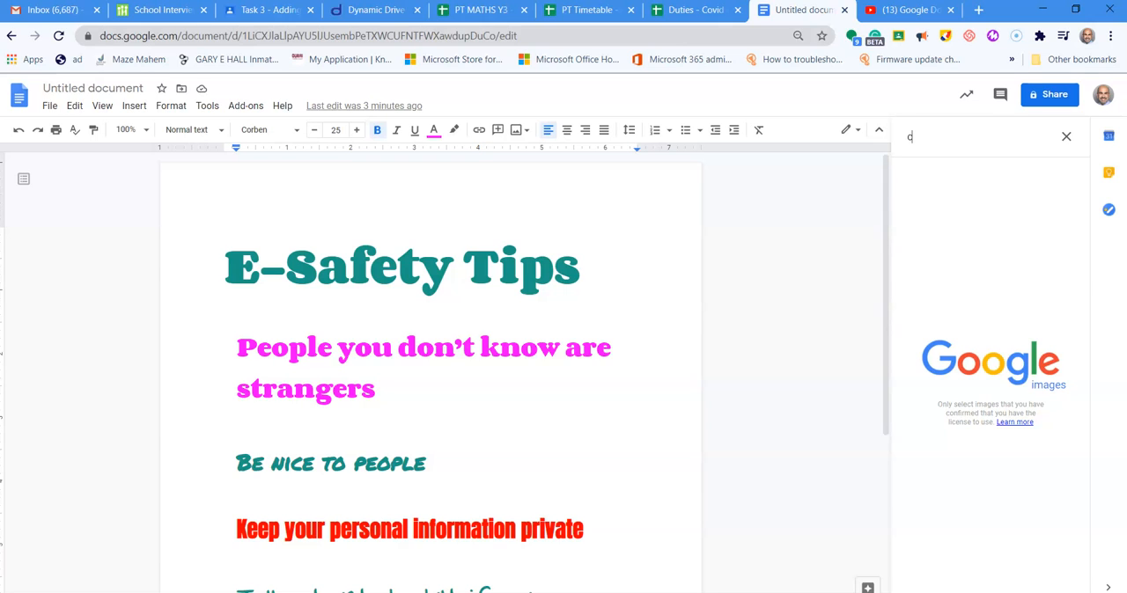
text(om)
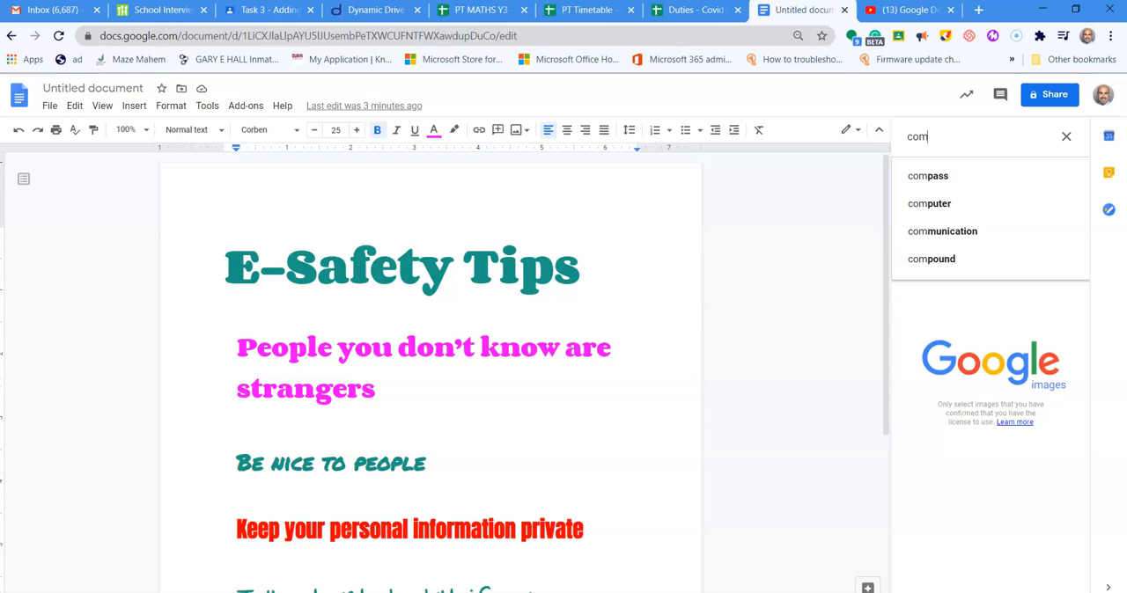
text(puter)
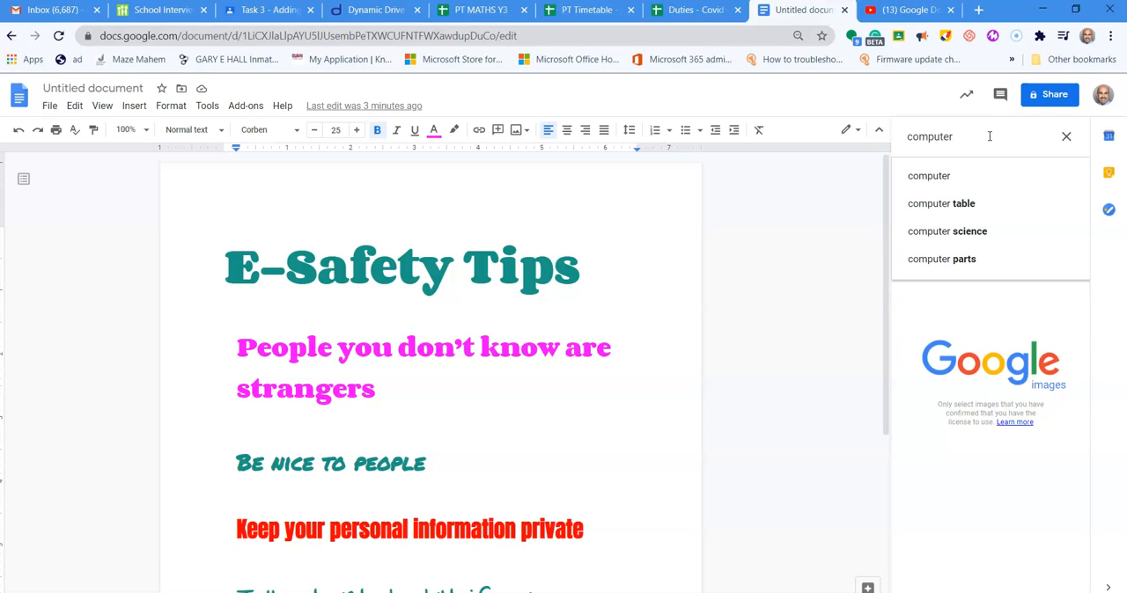
key(Return)
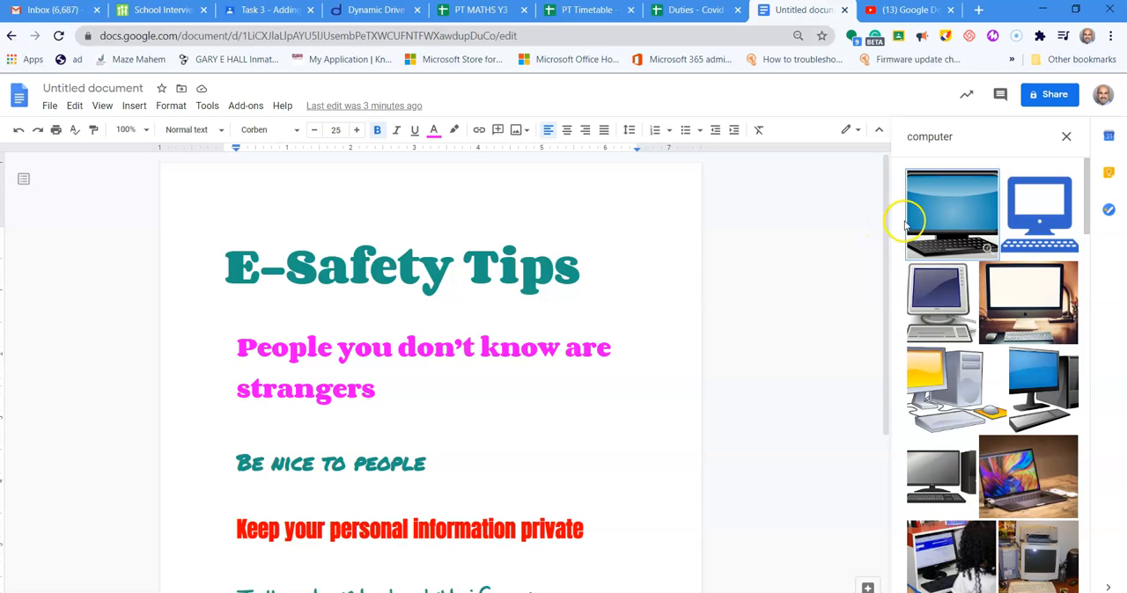
- Insert the cartoon picture of a grey computer with a blue screen, keyboard and mouse from the search results
drag(1090, 179, 1086, 311)
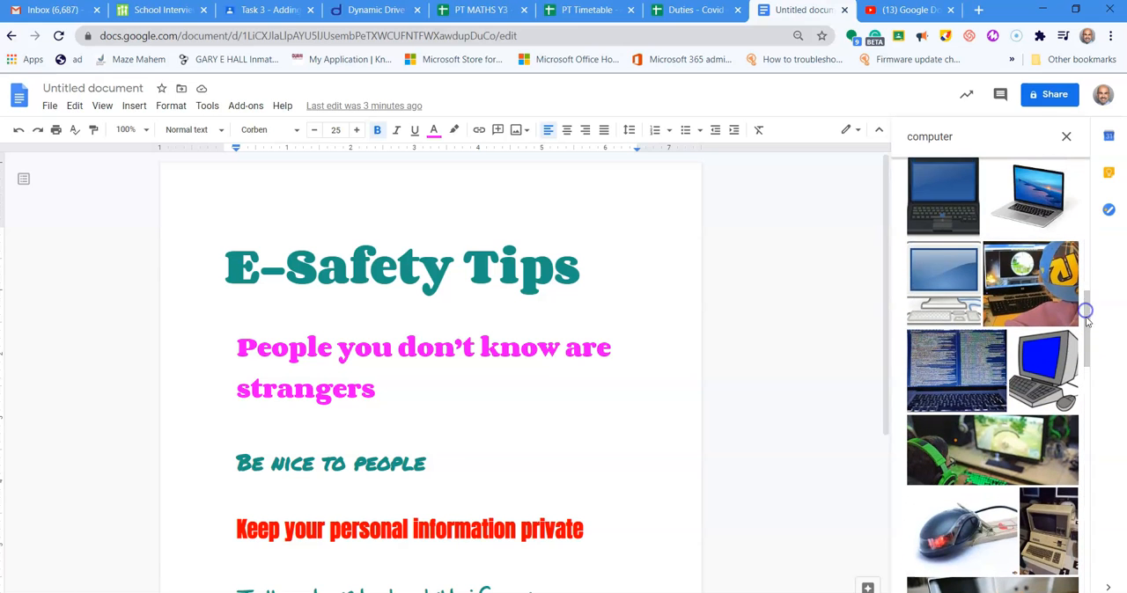
click(1042, 352)
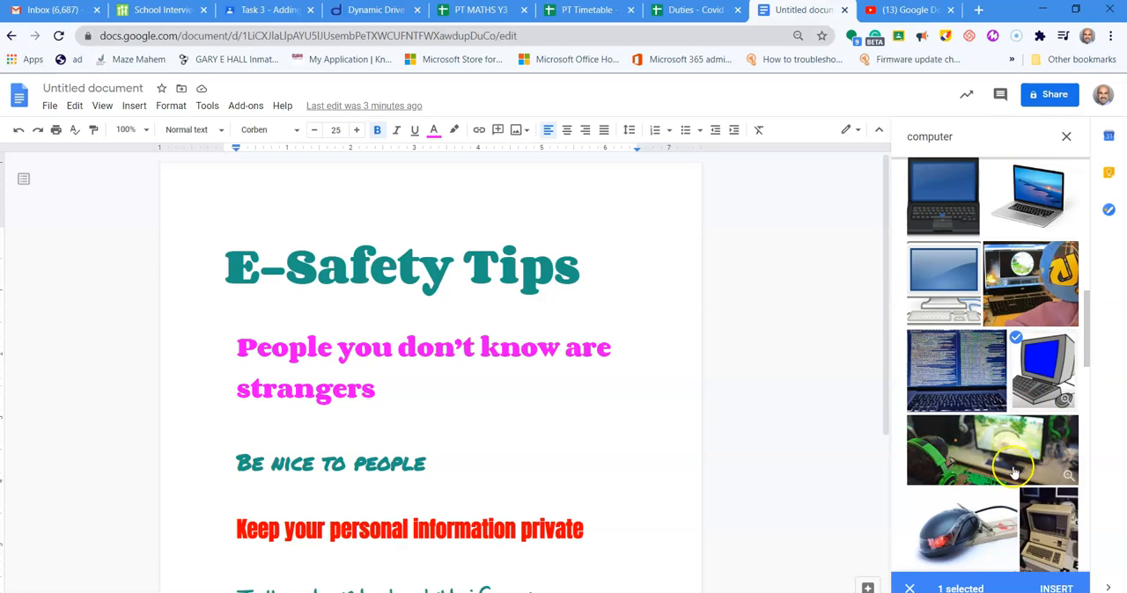
click(1053, 588)
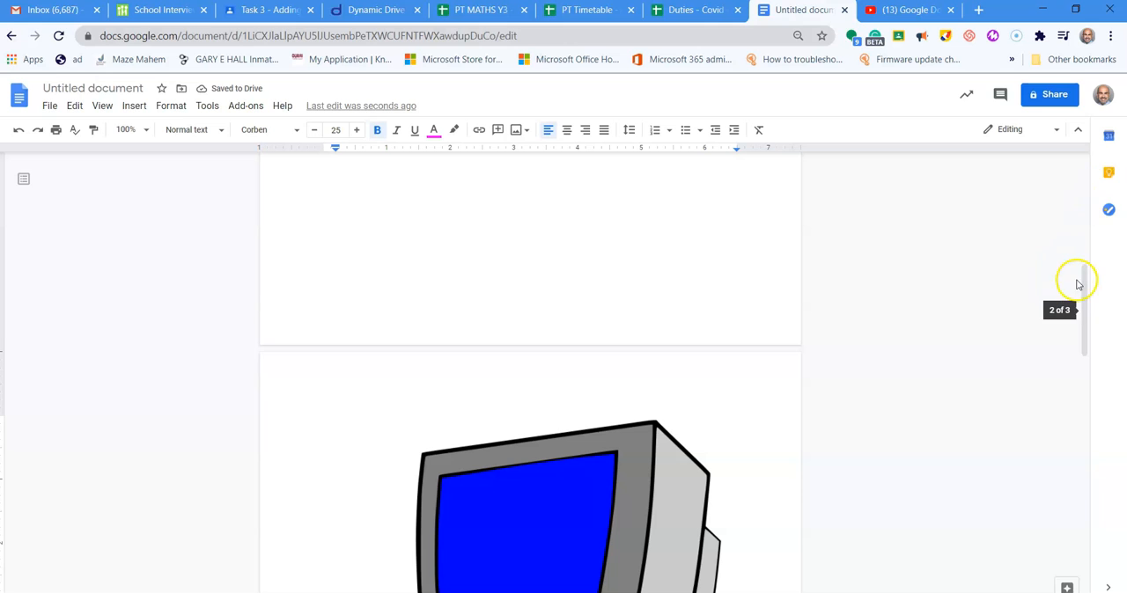
- Shrink the inserted computer picture proportionally to about 2.5 inches wide
drag(1085, 279, 1099, 344)
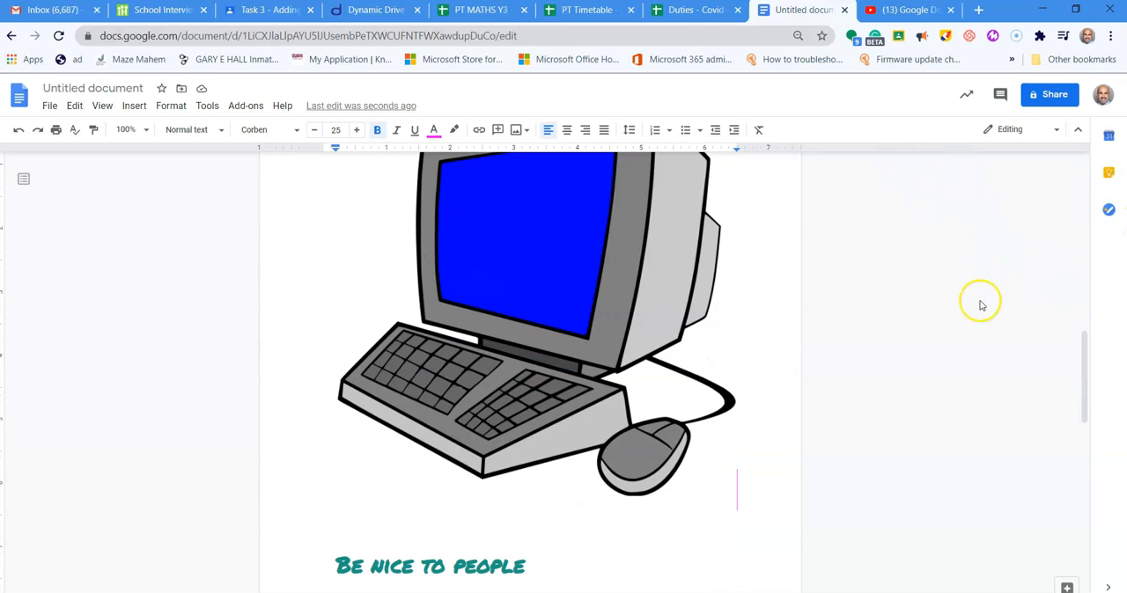
click(554, 238)
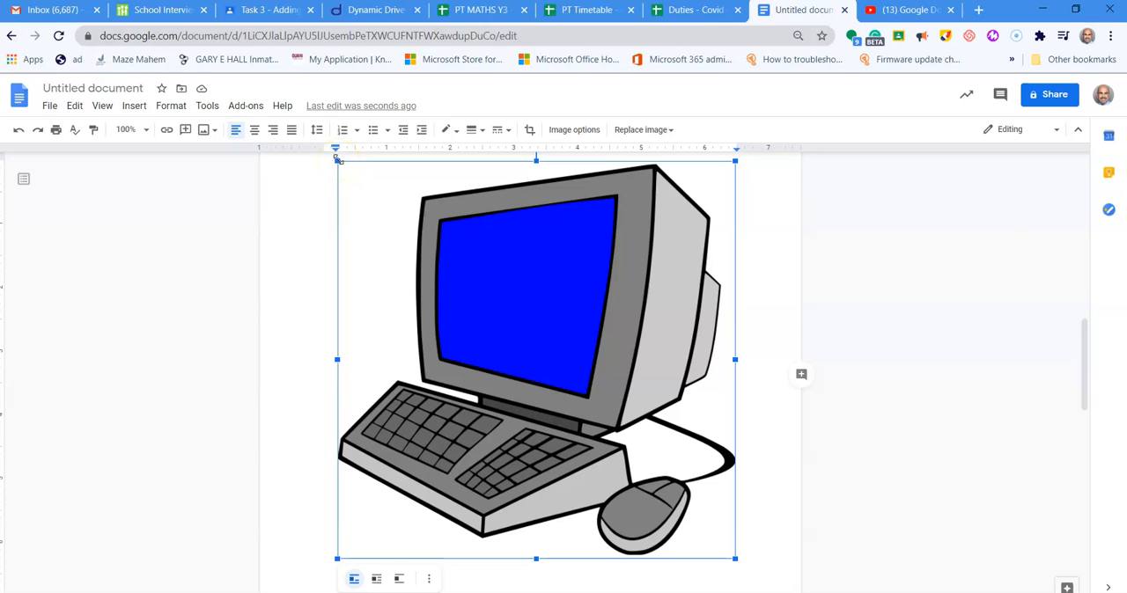
drag(338, 159, 576, 411)
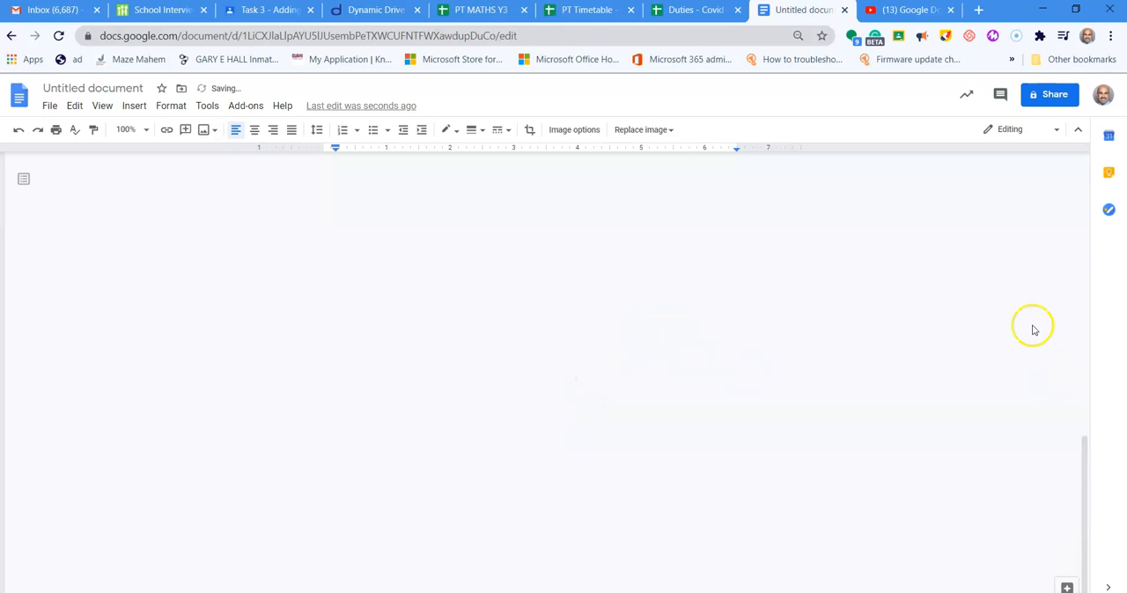
drag(1091, 466, 1087, 168)
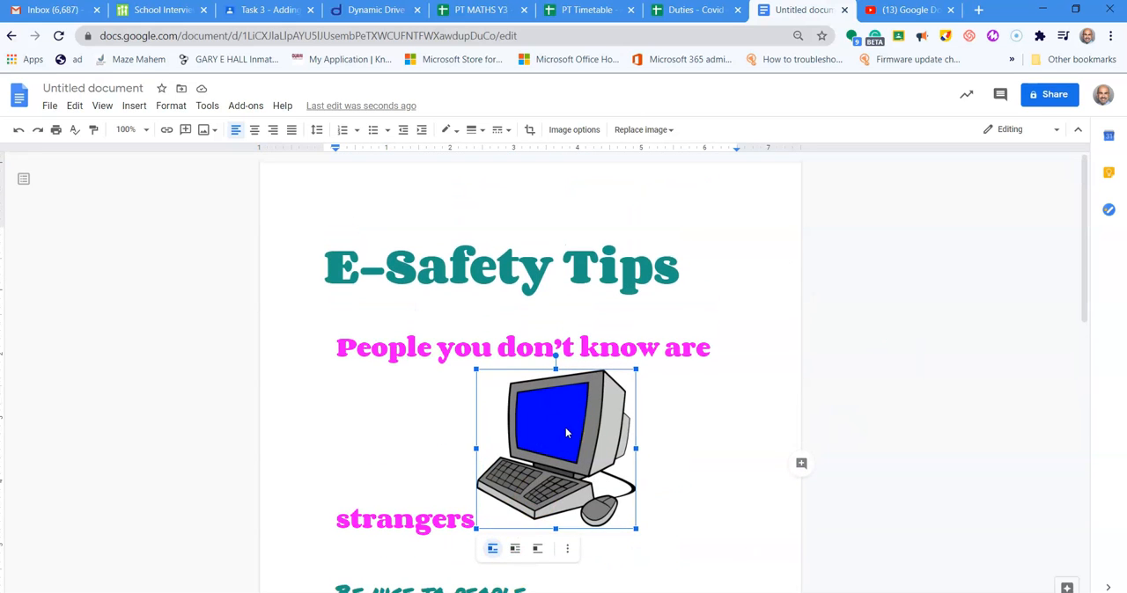
- Move the in-line computer picture to the space between the "E-Safety Tips" title and the first tip
drag(599, 432, 371, 343)
drag(520, 430, 598, 360)
drag(510, 402, 651, 325)
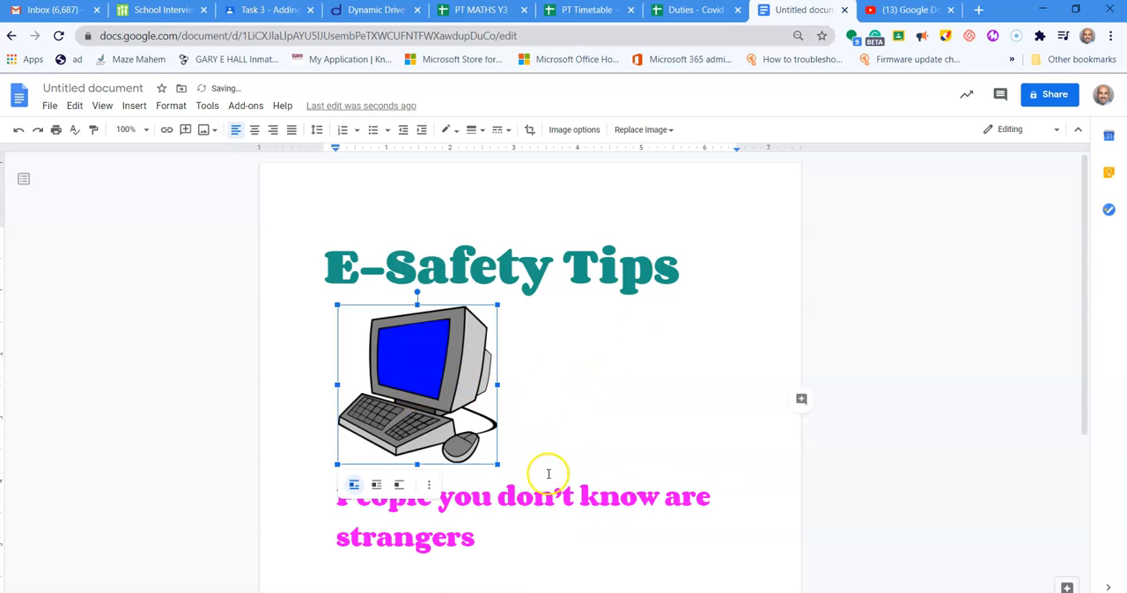
click(625, 389)
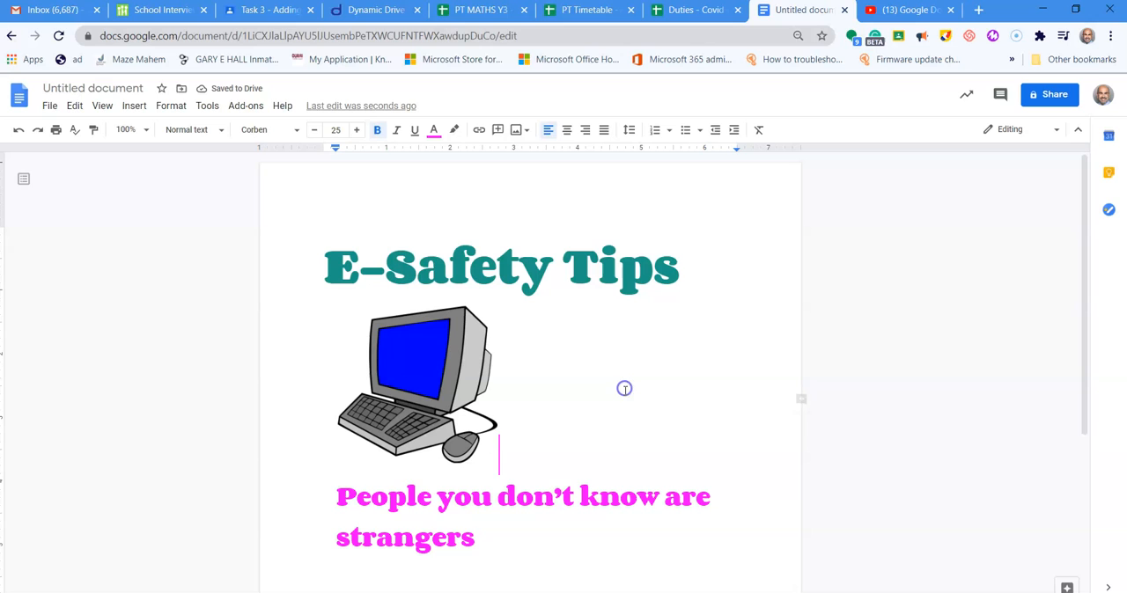
- Try moving the in-line computer picture up into the word "Safety" in the title
click(423, 368)
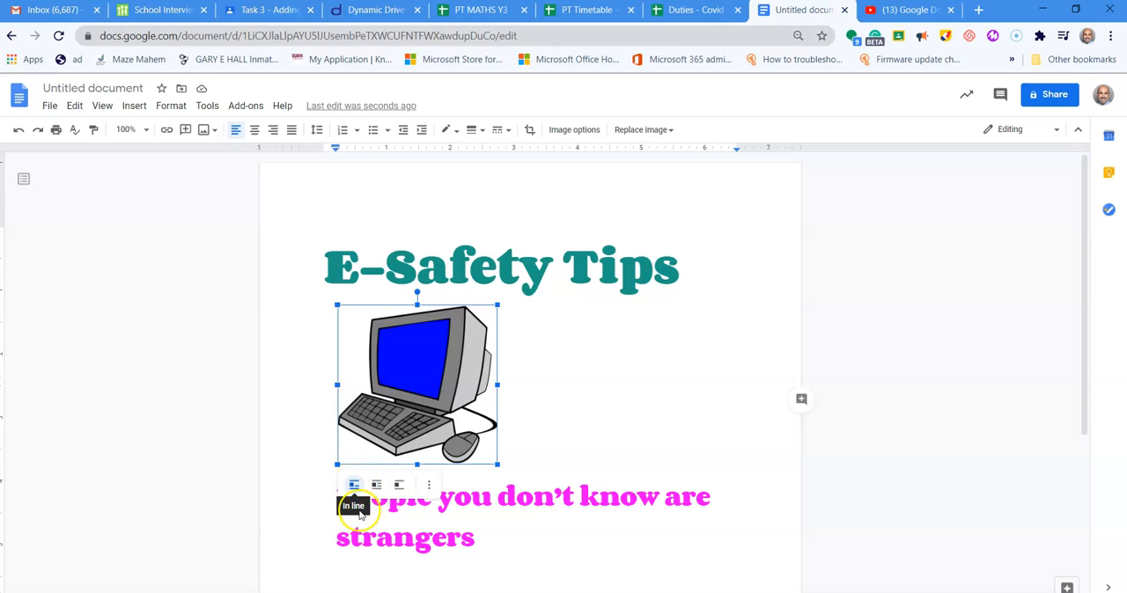
drag(425, 347, 441, 306)
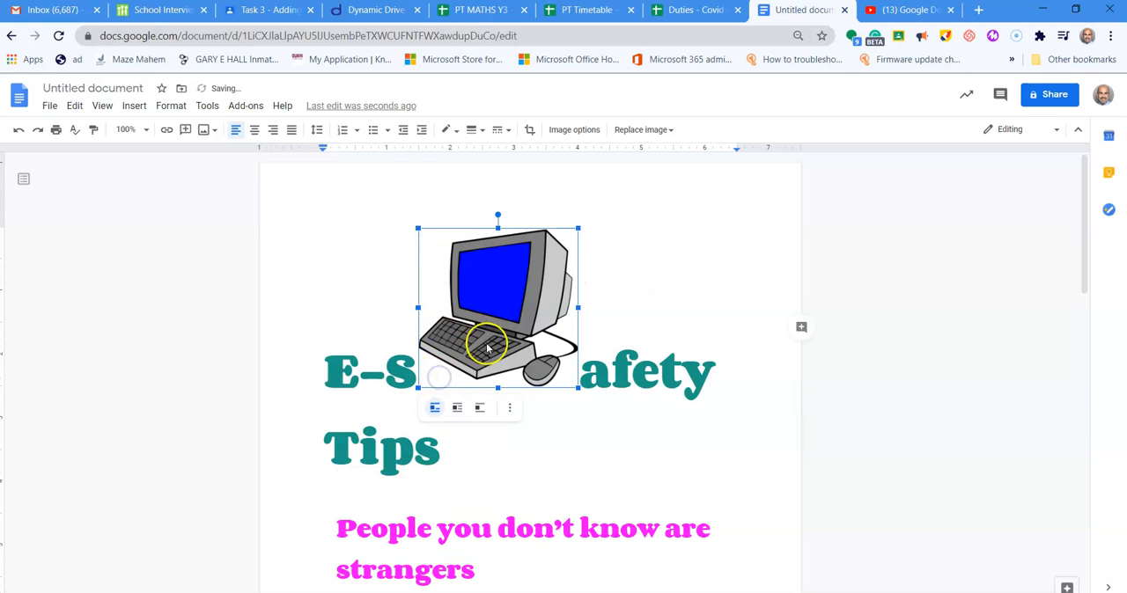
click(606, 429)
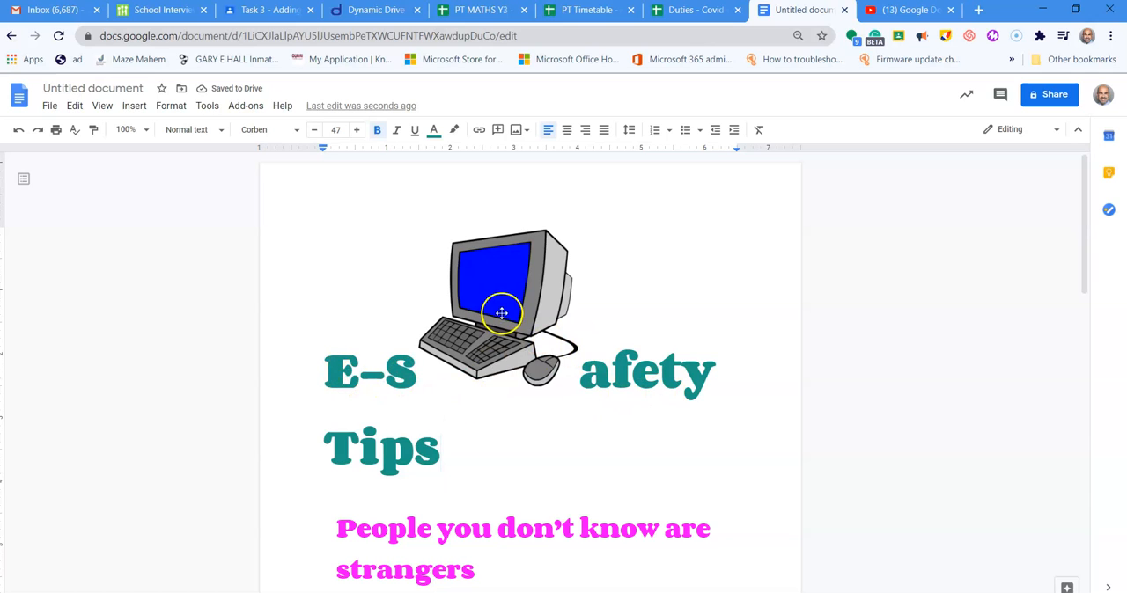
- Set the computer picture to wrap text and place it at the left margin beside the title and first tip
click(500, 285)
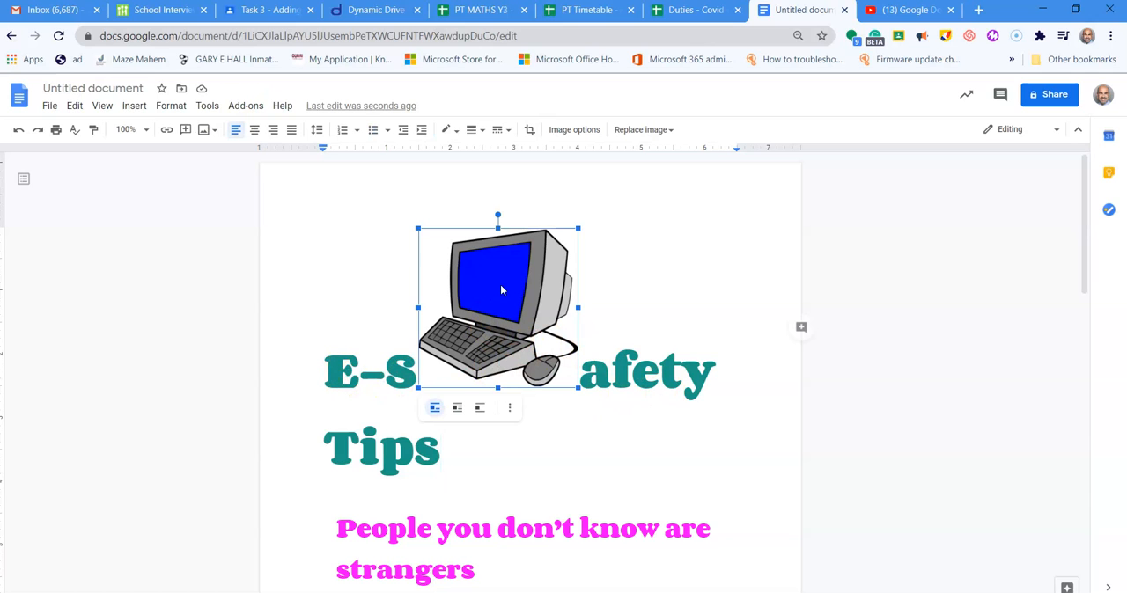
click(460, 408)
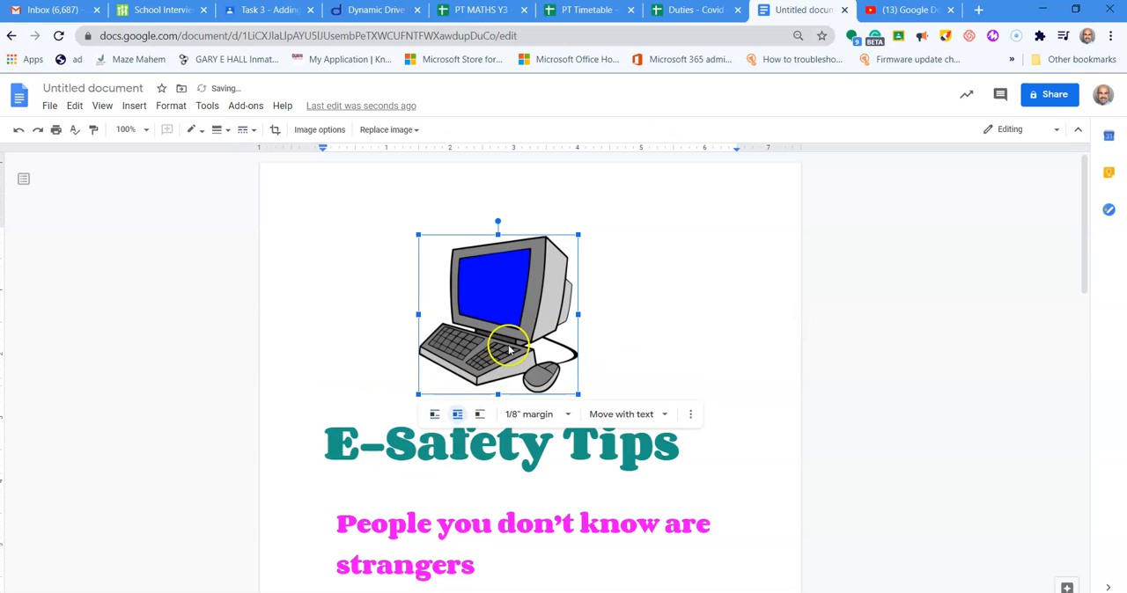
drag(516, 308, 445, 387)
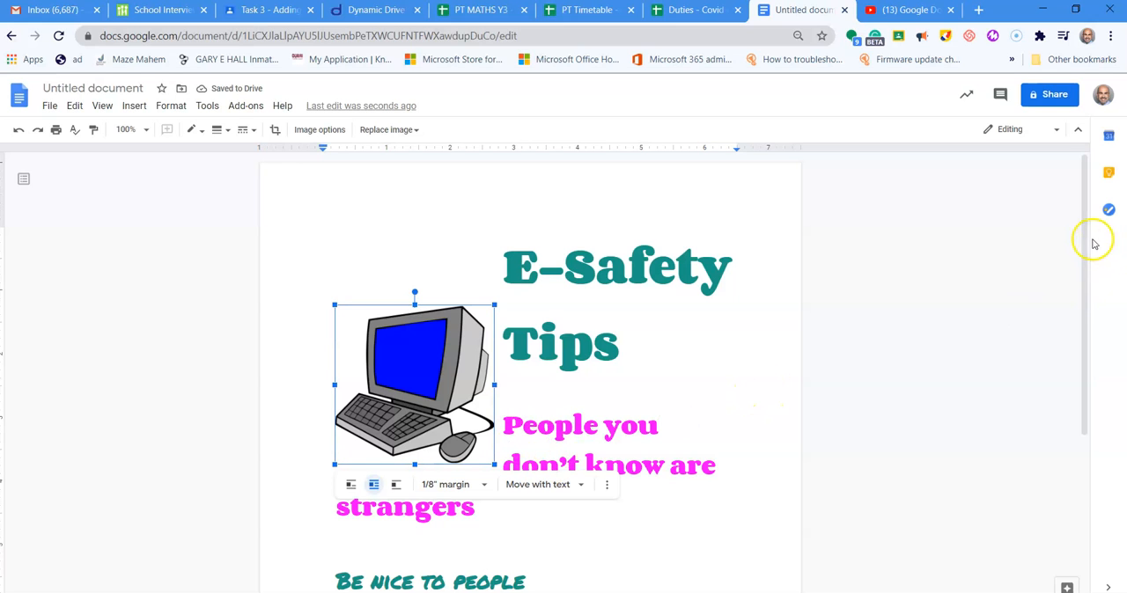
drag(1084, 234, 1095, 303)
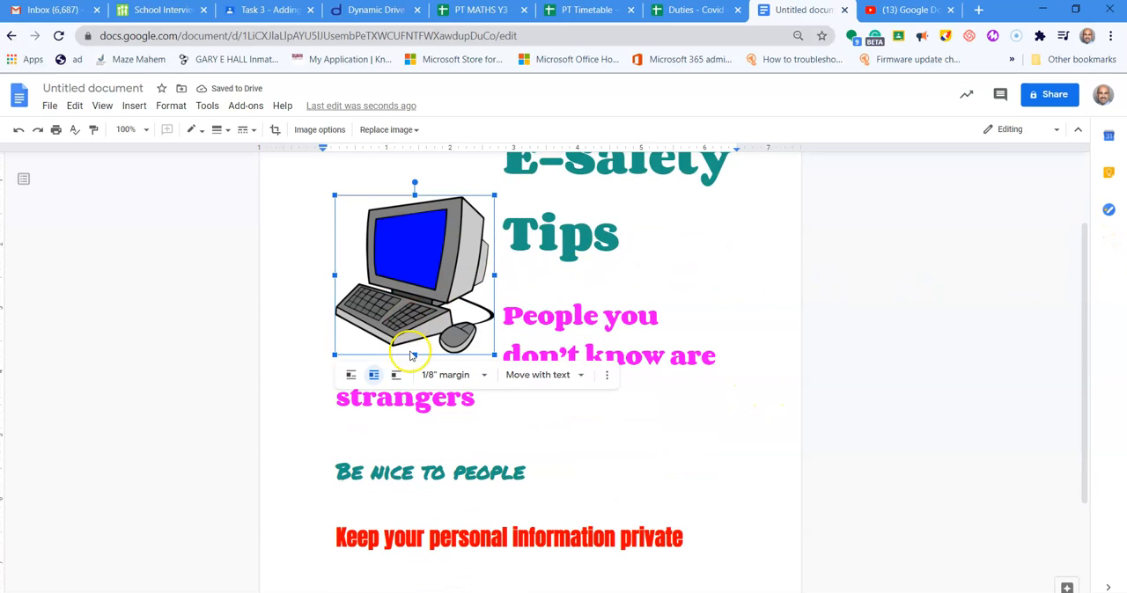
drag(445, 247, 445, 229)
click(724, 270)
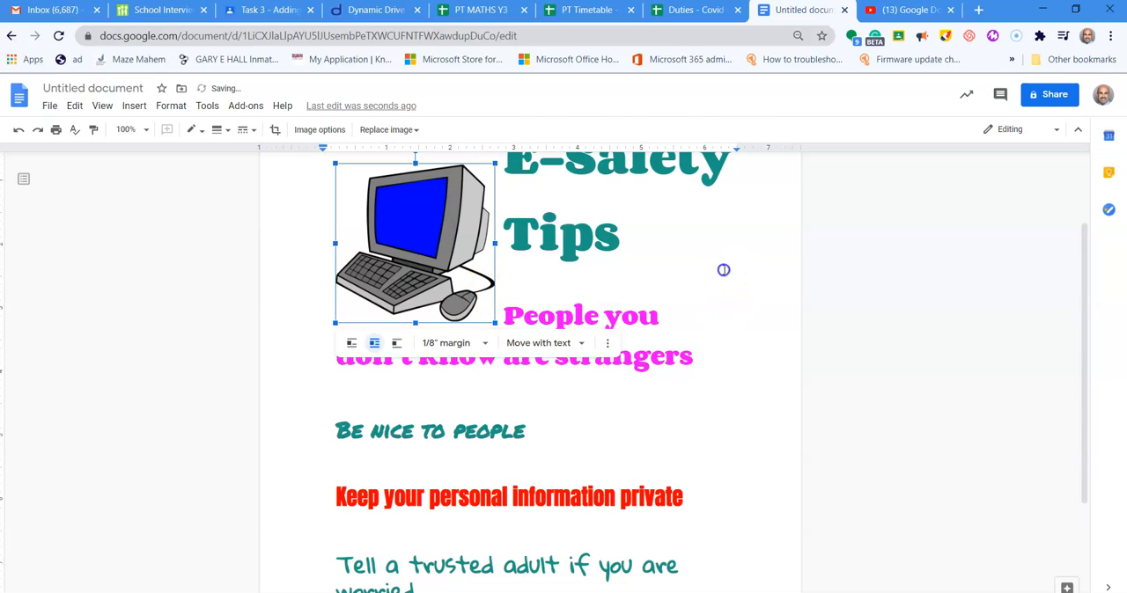
- Try the break text layout on the computer picture and reposition it above the title
click(434, 240)
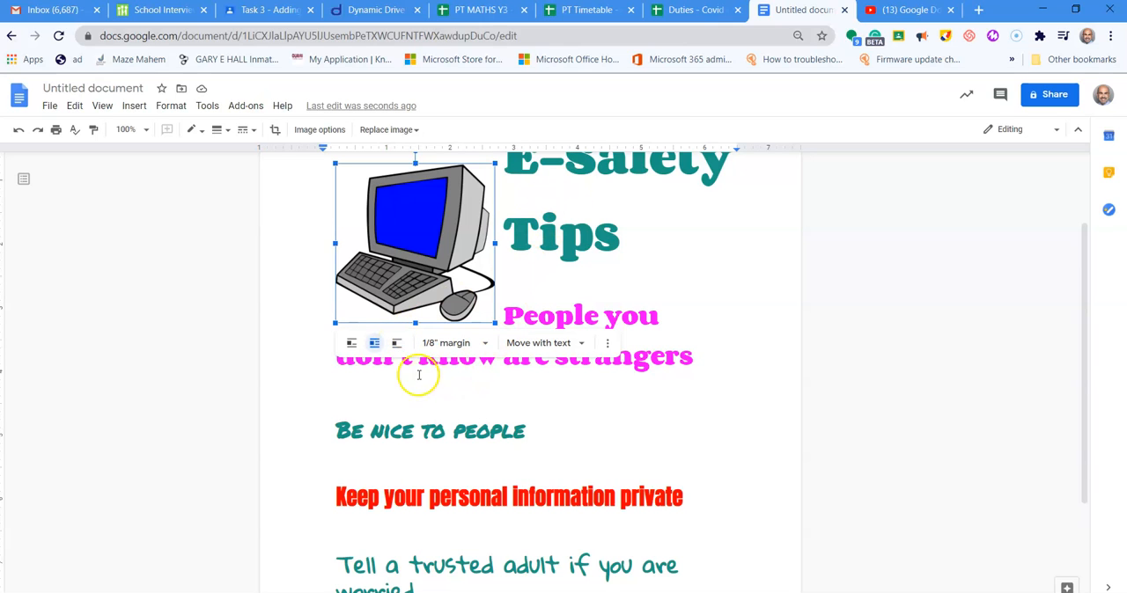
click(397, 345)
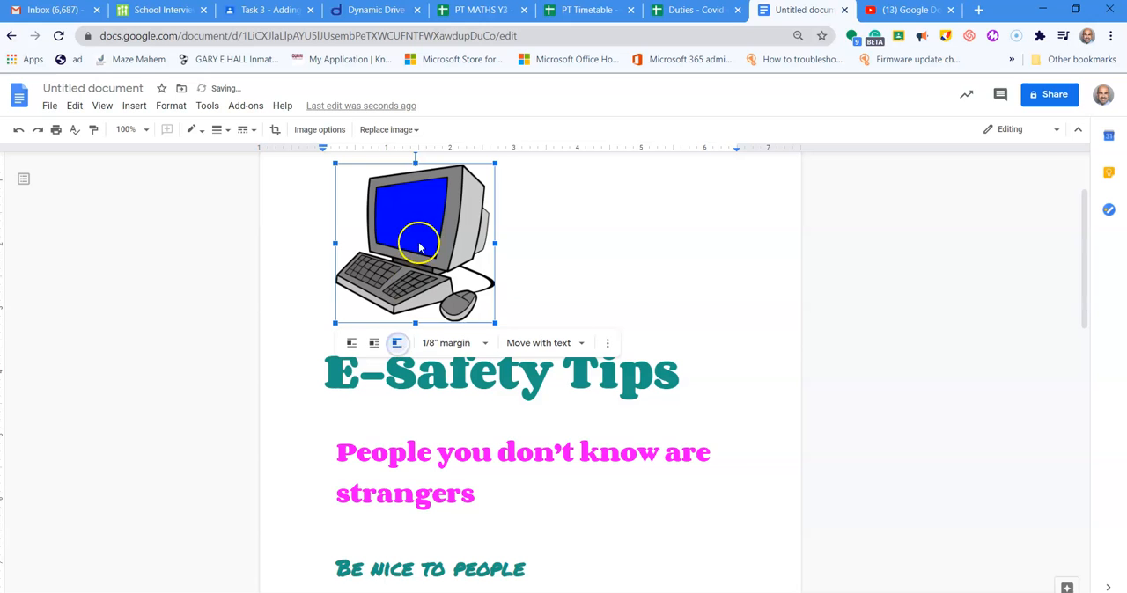
drag(428, 203, 482, 230)
drag(464, 321, 448, 349)
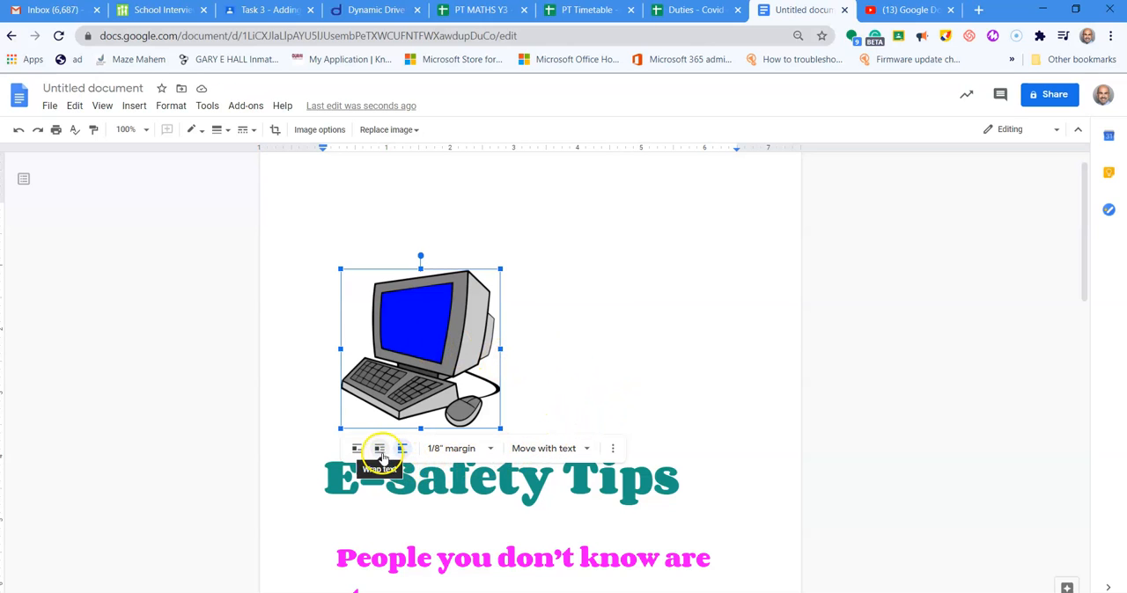
- Set the computer picture back to wrap text and move it directly left of the "E-Safety Tips" title
click(380, 452)
drag(427, 344, 398, 250)
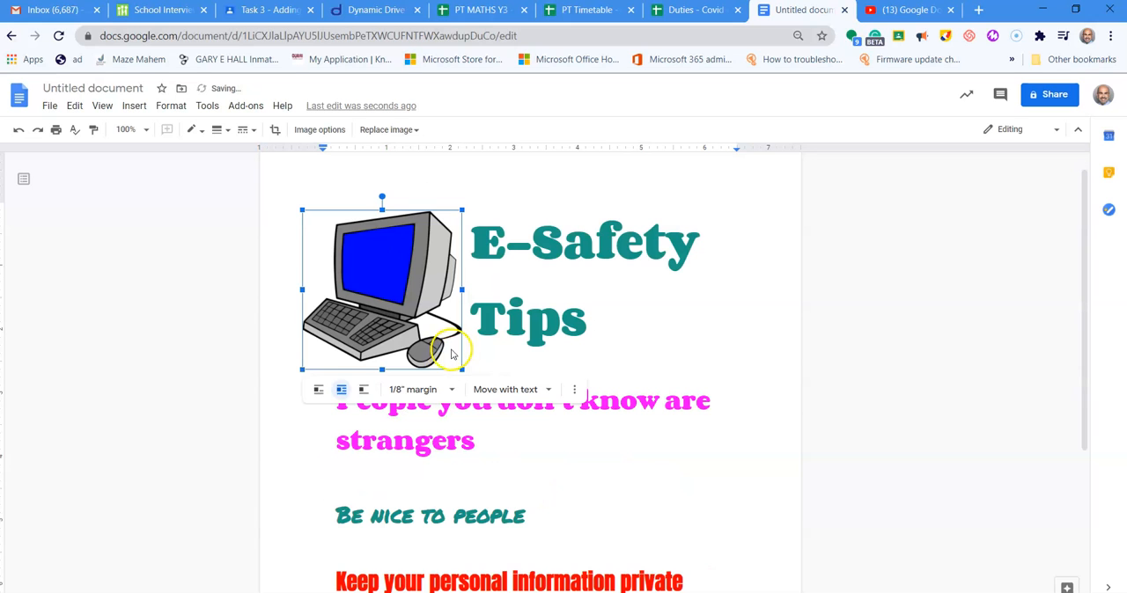
- Shrink the computer picture to about 1.6 inches wide and nudge it slightly down beside the title
drag(461, 369, 403, 310)
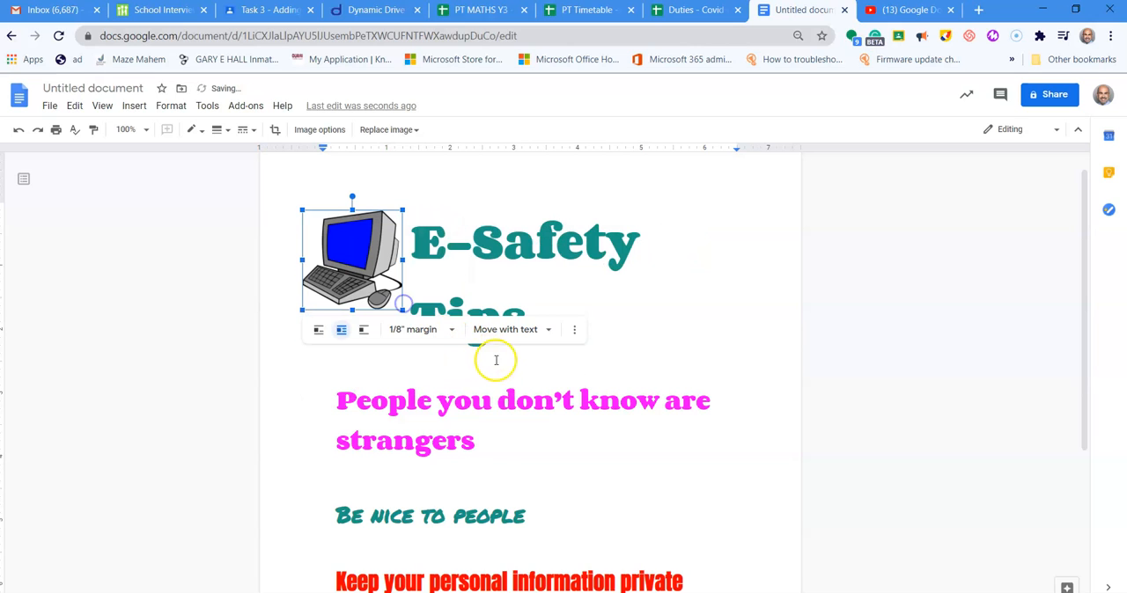
click(616, 278)
mouse_move(376, 261)
mouse_down()
mouse_move(376, 288)
mouse_move(374, 276)
mouse_up()
click(674, 244)
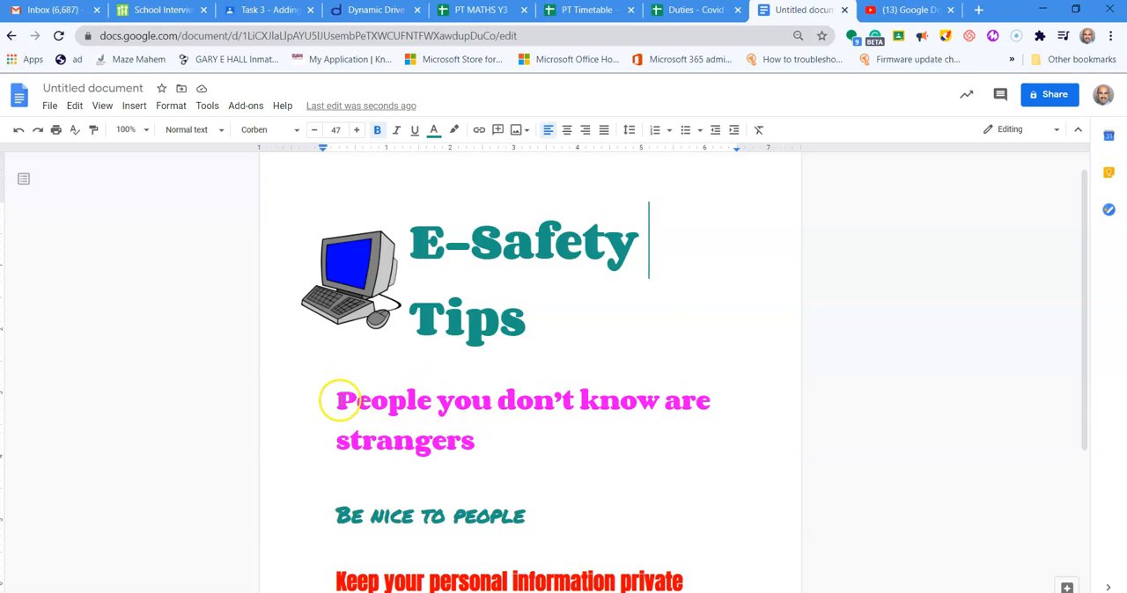
- Search the web for "padlock" images to insert in the document, replacing the previous search term
scroll(361, 427, down, 3)
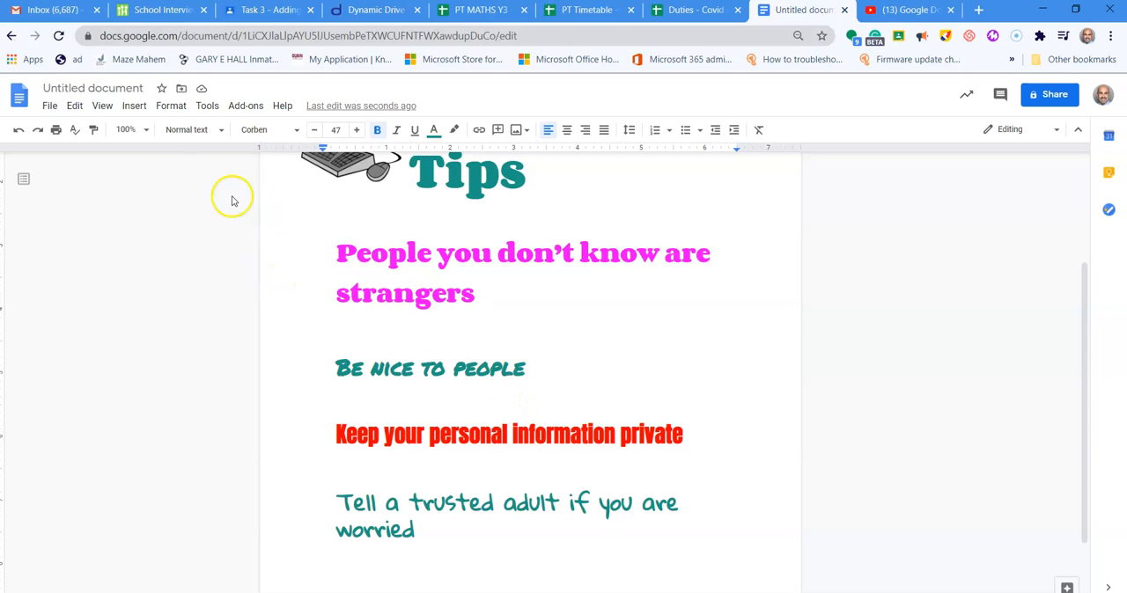
click(141, 107)
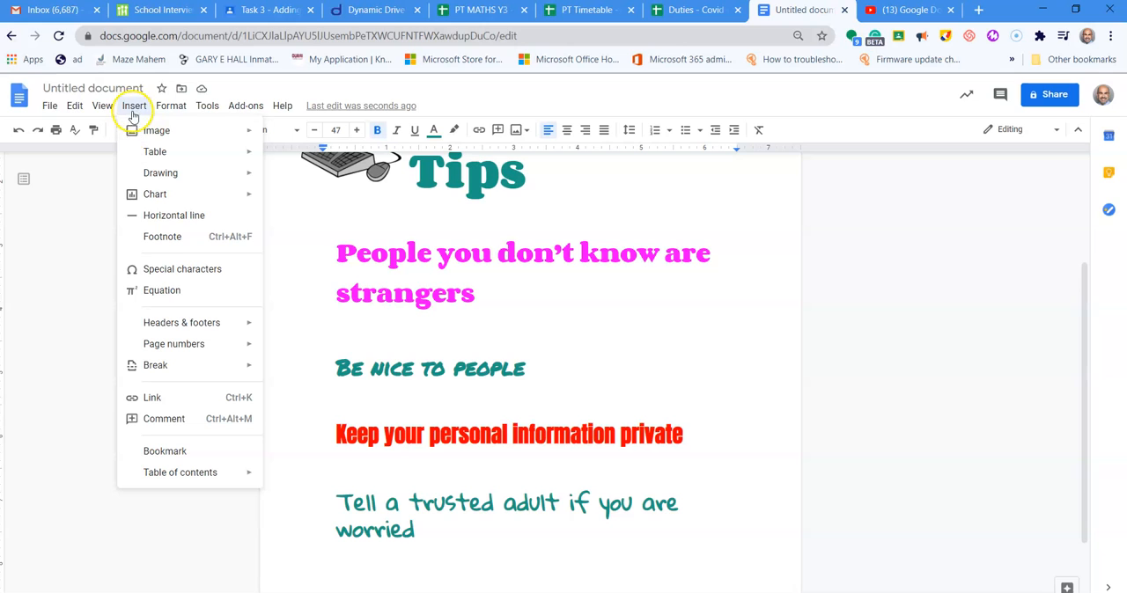
mouse_move(141, 132)
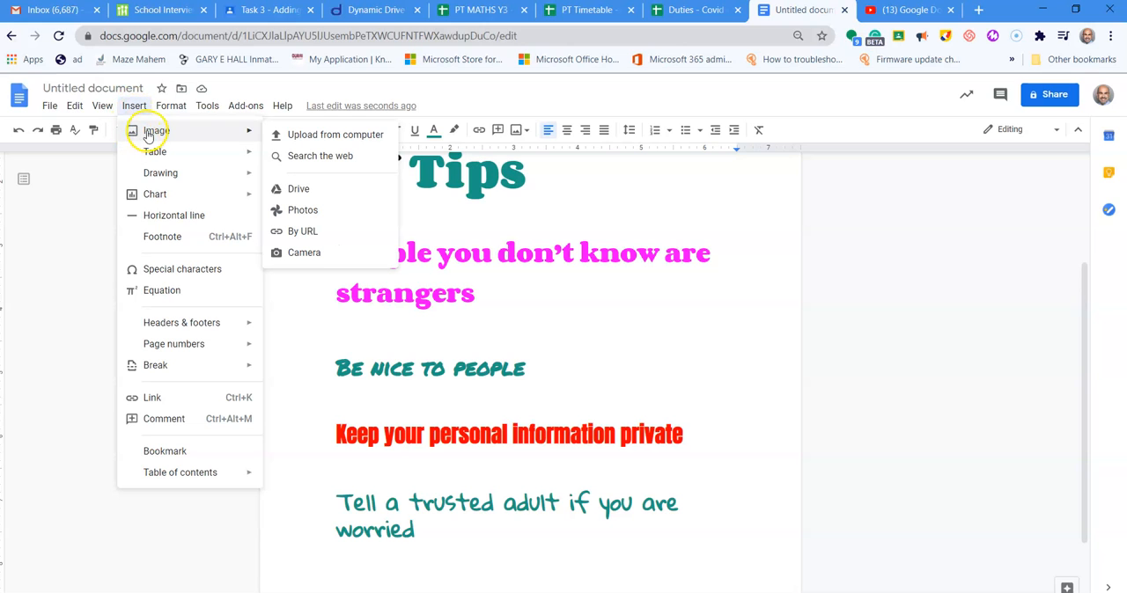
click(315, 156)
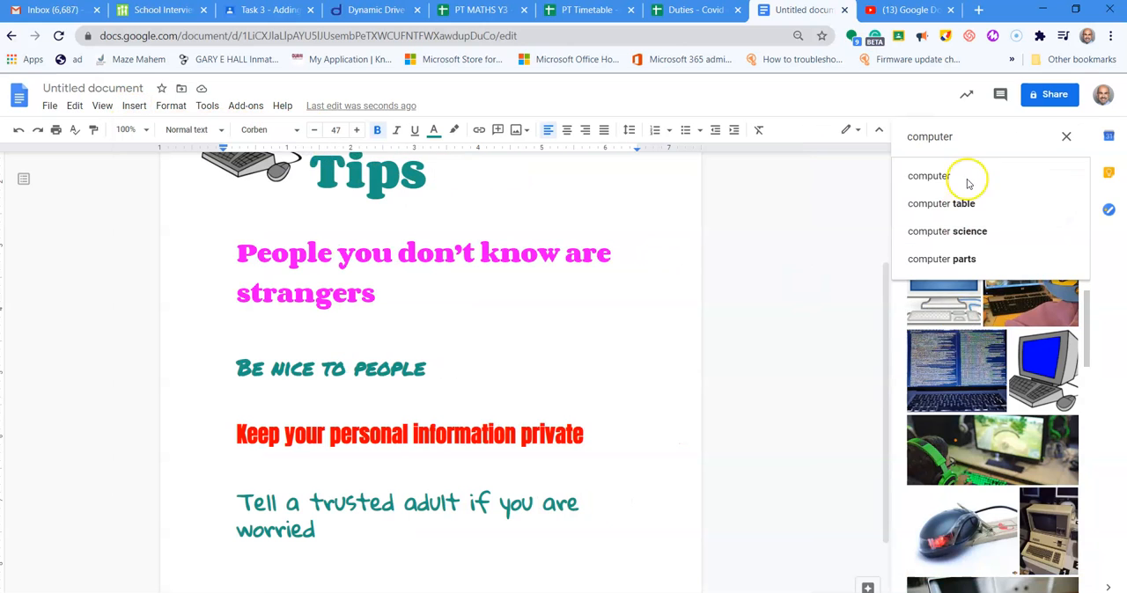
key(BackSpace)
key(BackSpace)
key(BackSpace)
key(BackSpace)
key(BackSpace)
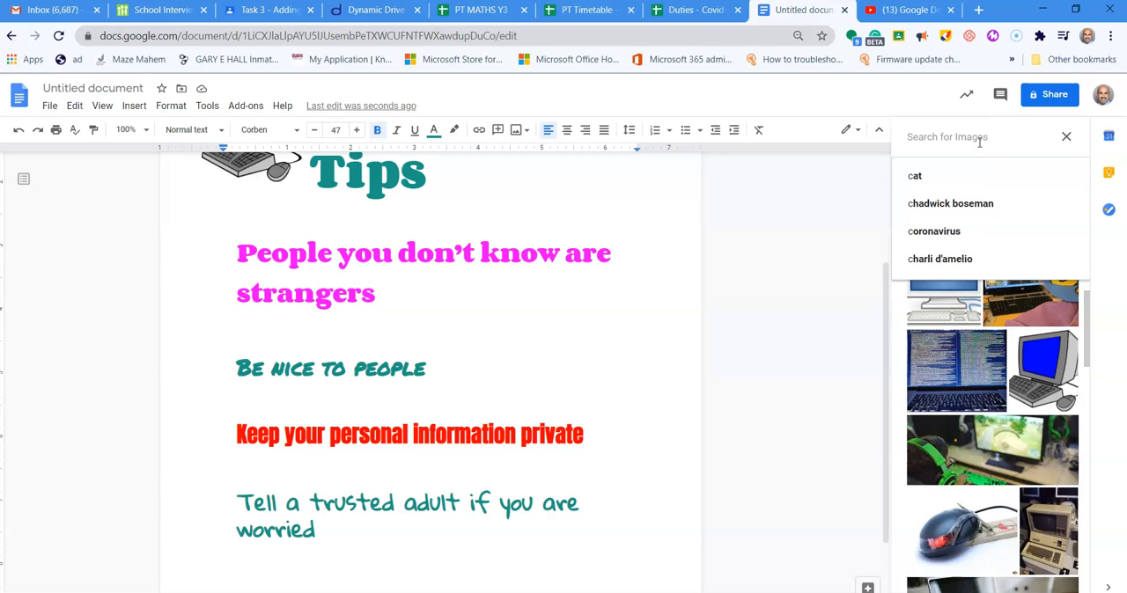
text(pad)
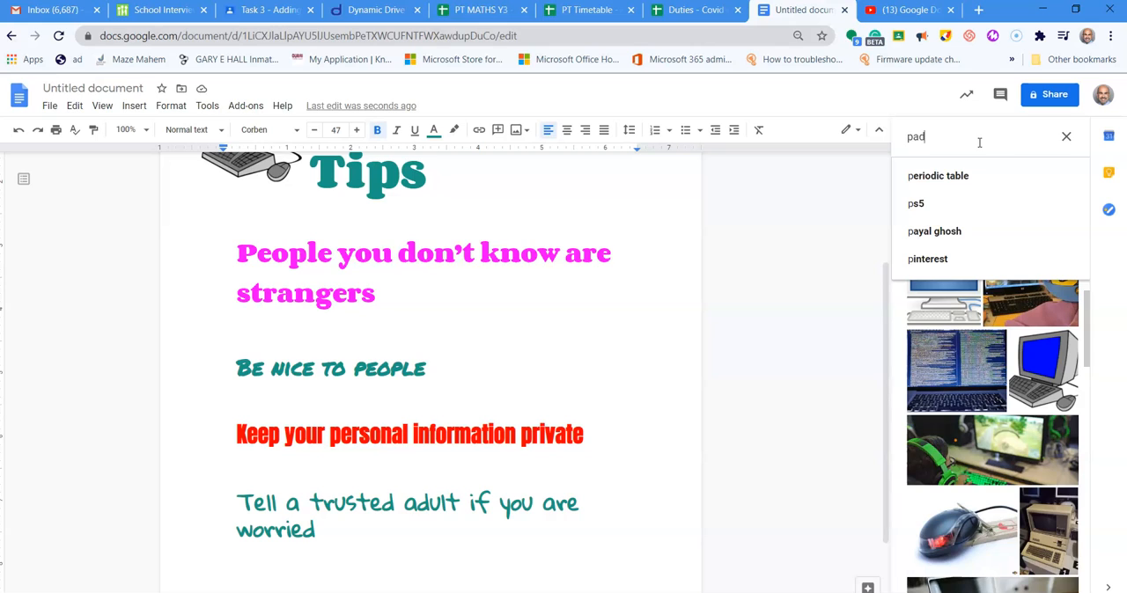
text(lock)
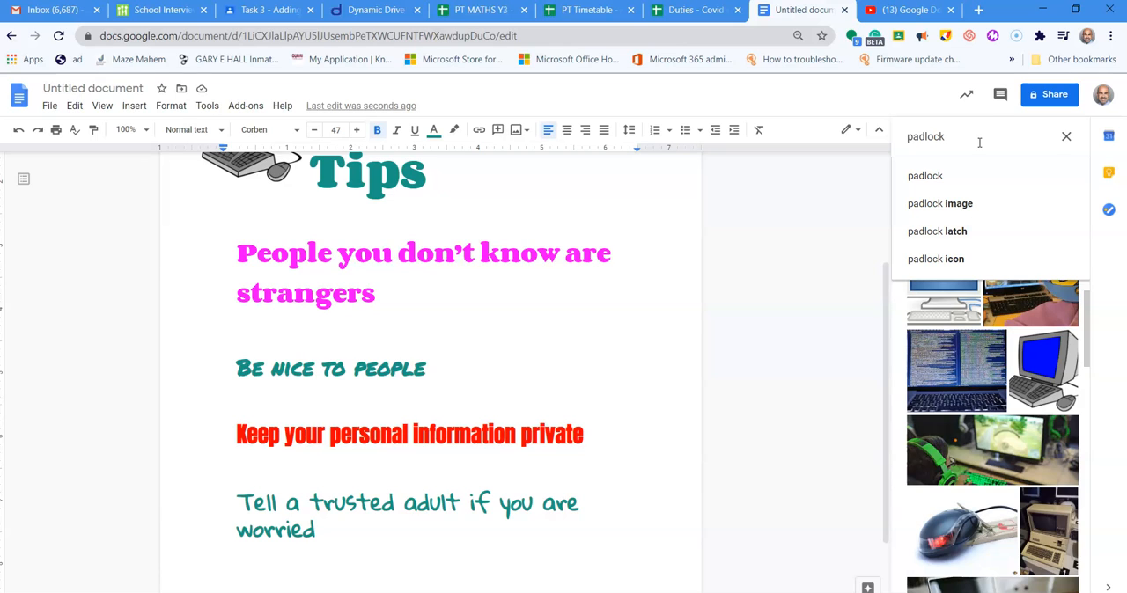
key(Return)
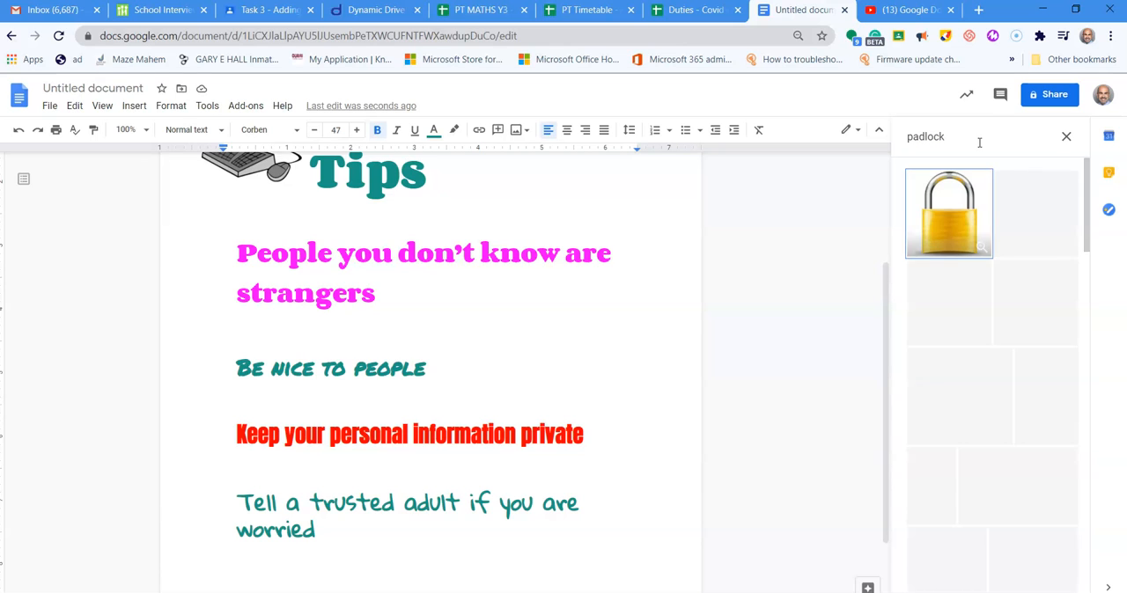
- Insert the teal padlock picture from the image results into the document
drag(1089, 172, 1109, 449)
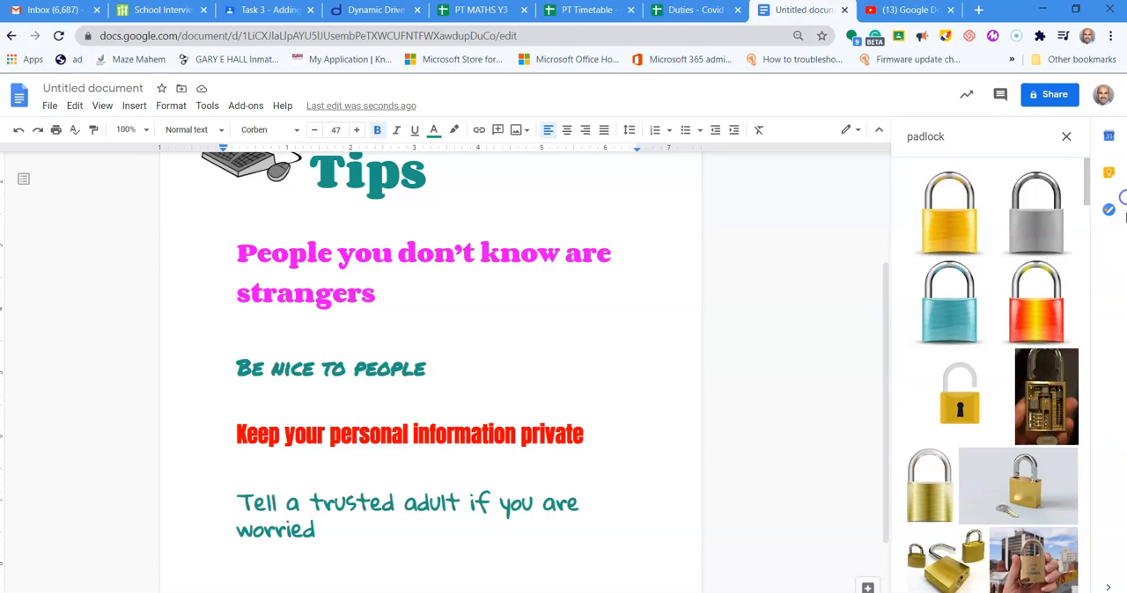
click(948, 310)
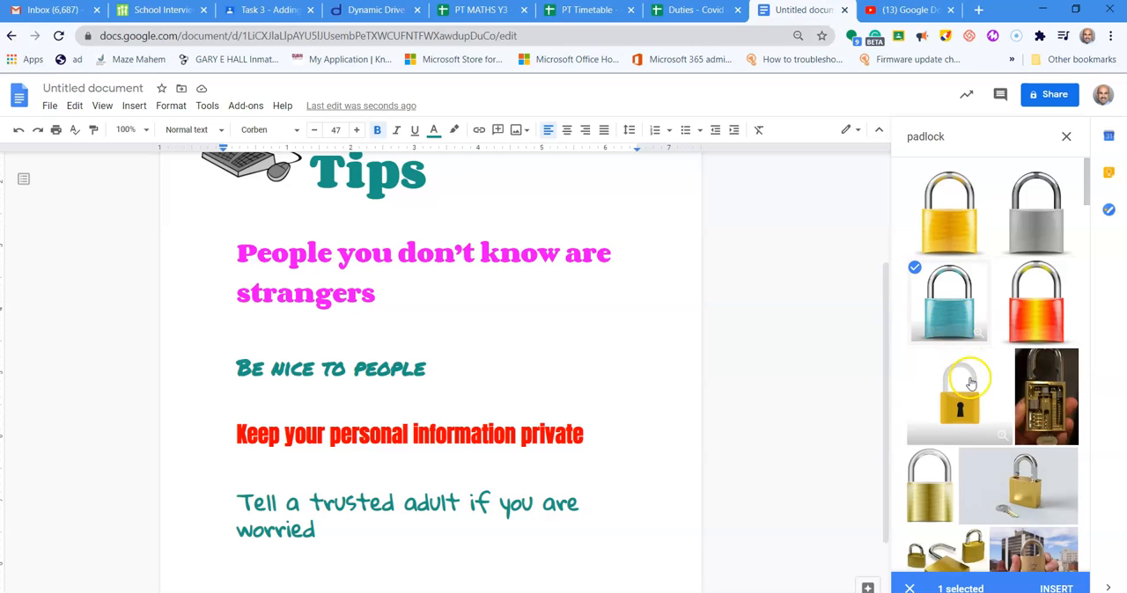
click(1053, 588)
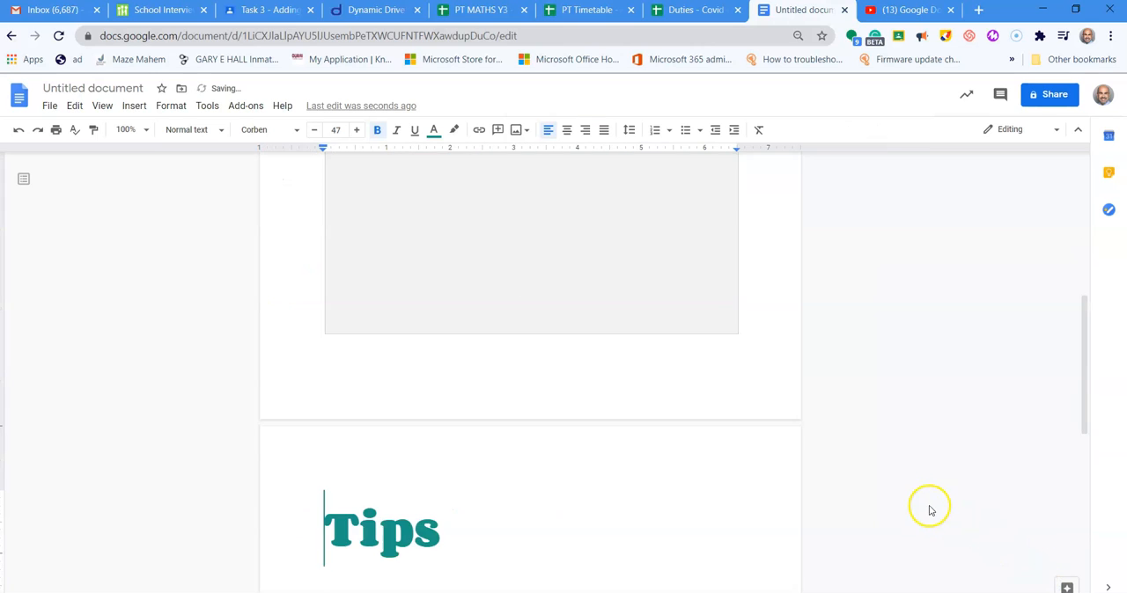
- Shrink the padlock picture proportionally in two stages to about 1 inch wide
scroll(684, 304, up, 4)
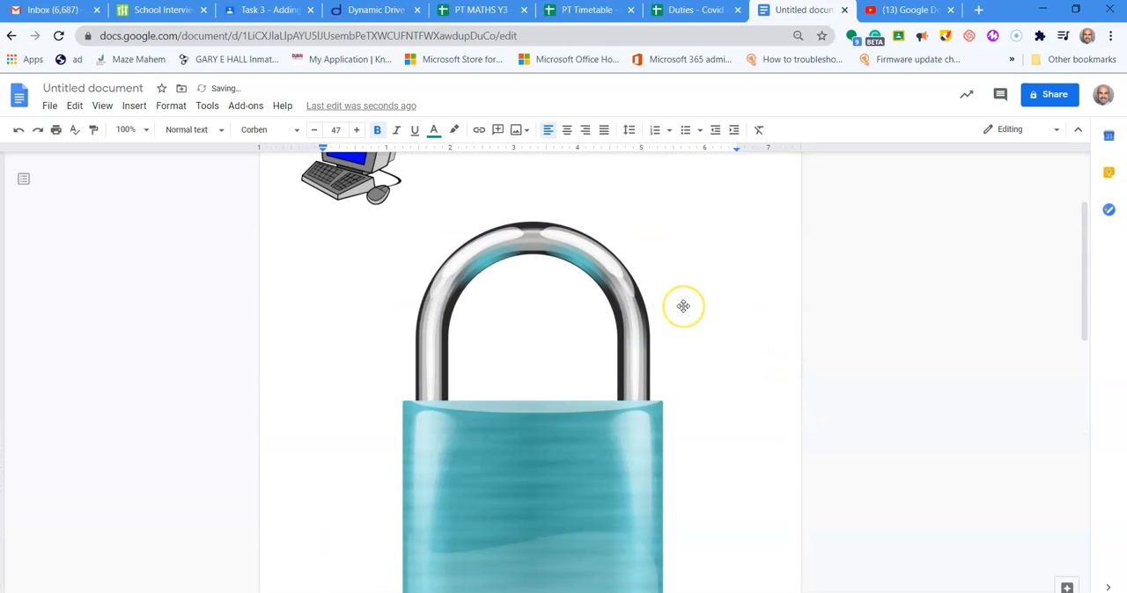
scroll(683, 306, down, 7)
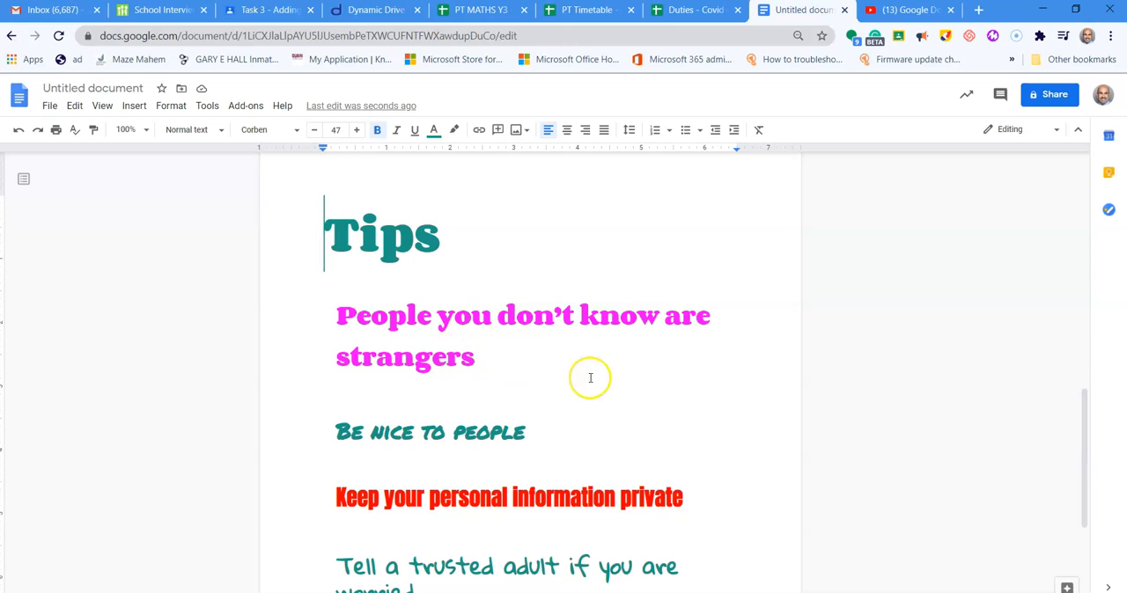
scroll(602, 304, up, 4)
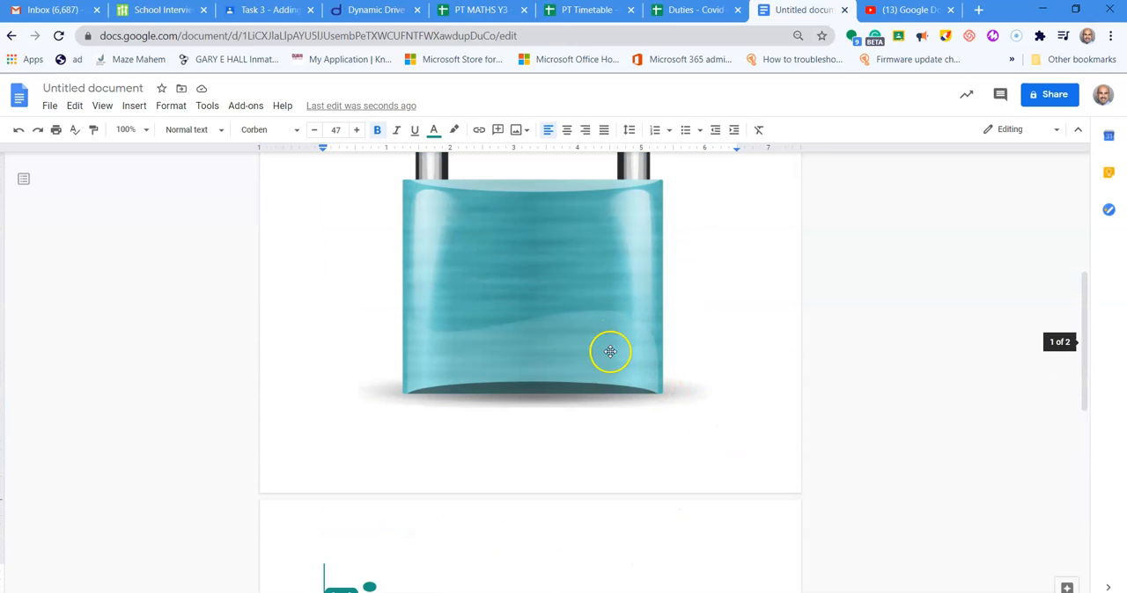
click(521, 265)
scroll(520, 264, up, 2)
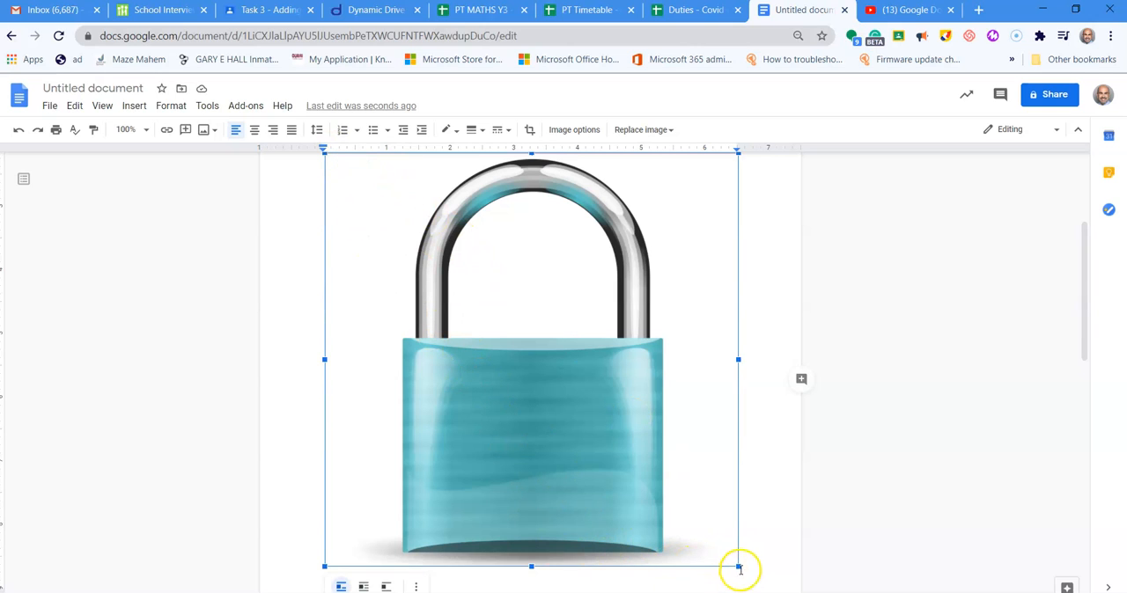
drag(733, 560, 469, 275)
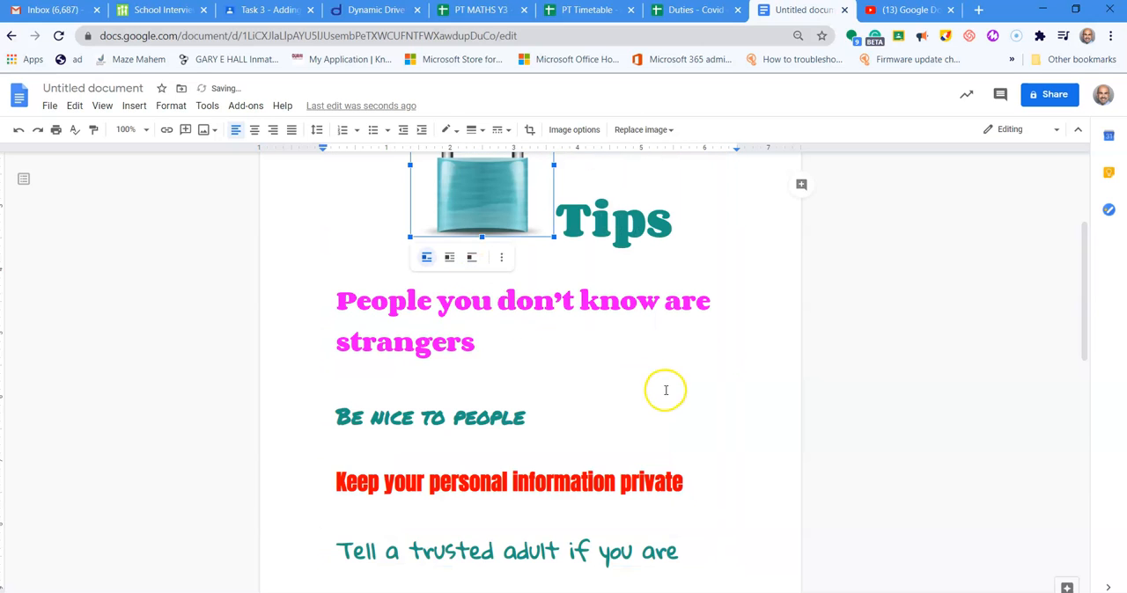
scroll(665, 390, up, 3)
scroll(666, 390, down, 1)
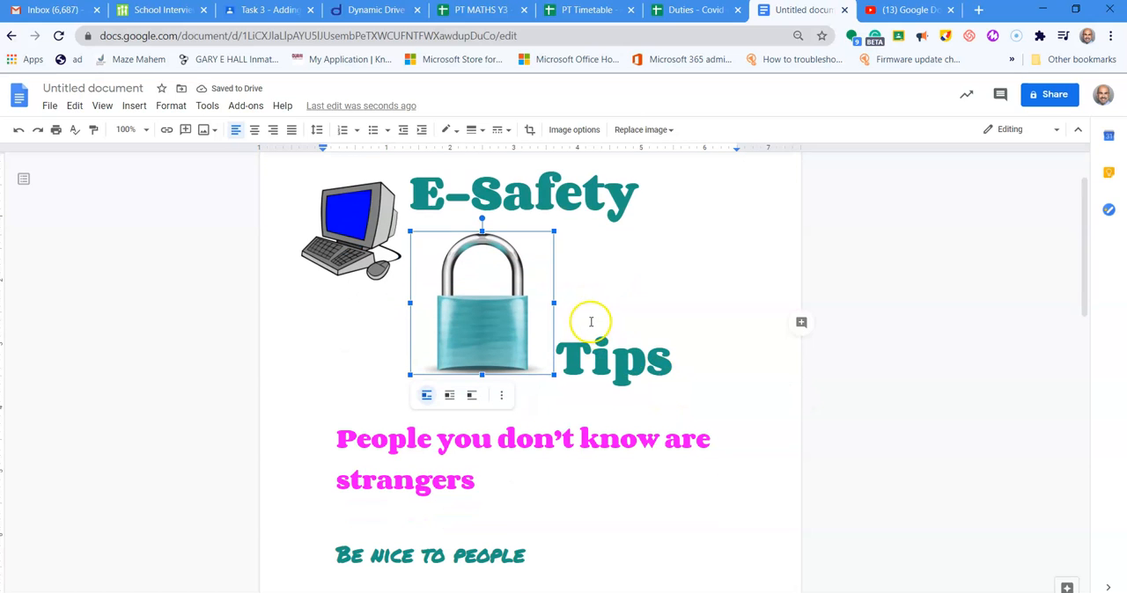
drag(553, 375, 475, 292)
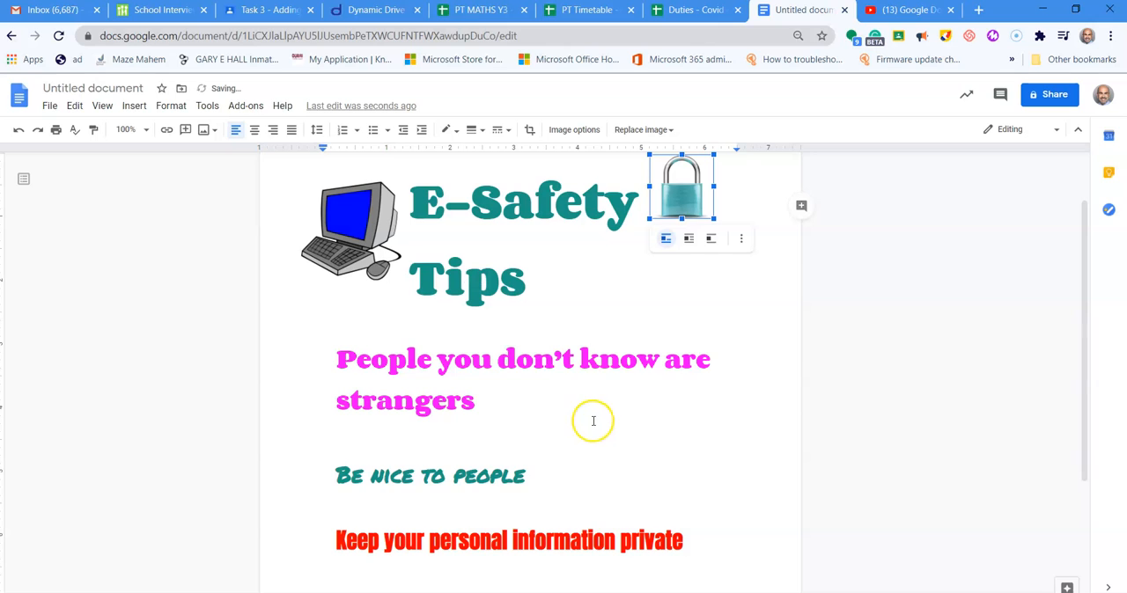
- Set the padlock picture to wrap text and place it directly before the "Keep your personal information private" line
click(689, 245)
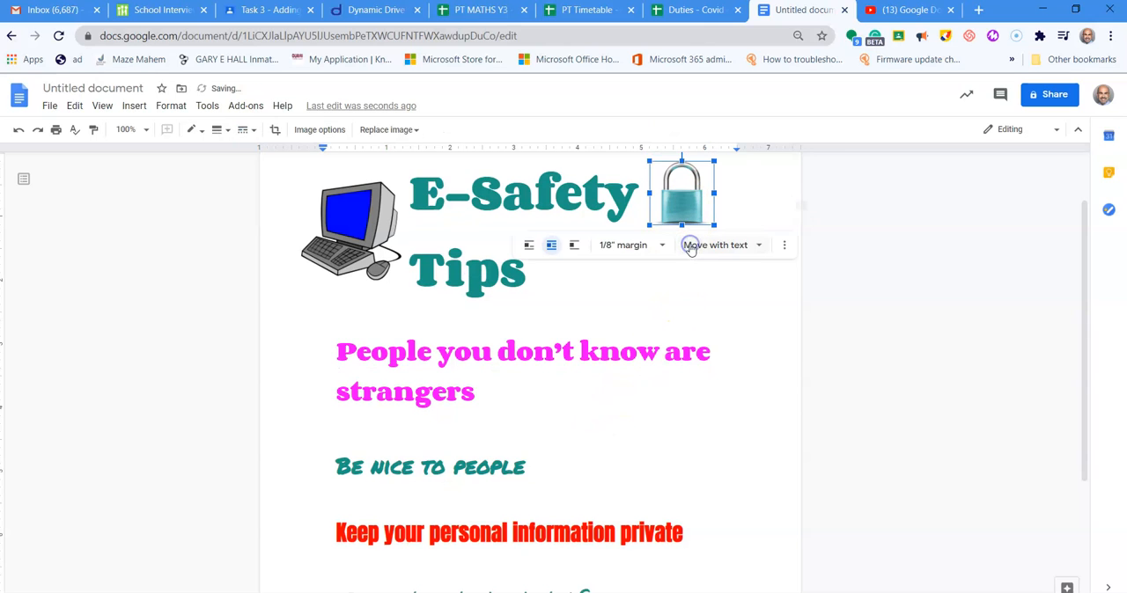
drag(678, 197, 333, 537)
scroll(773, 430, down, 2)
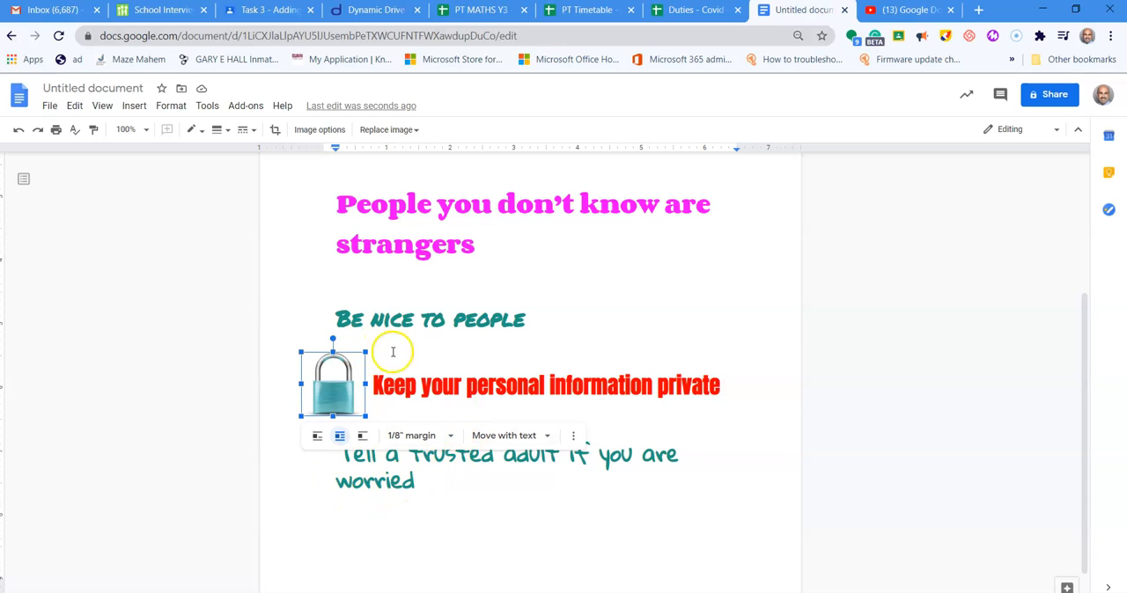
click(538, 287)
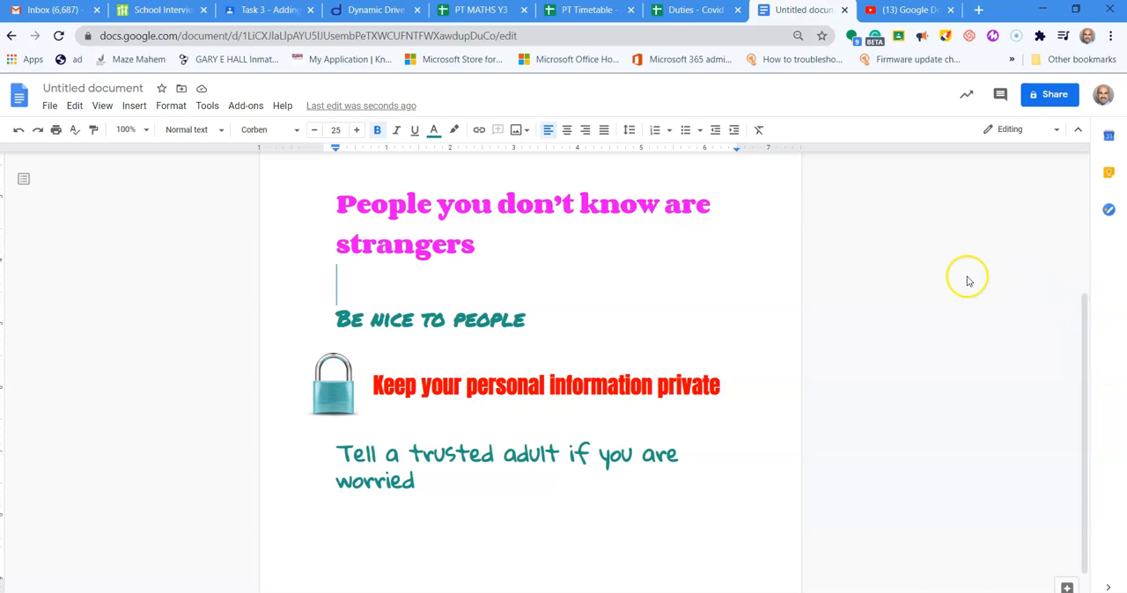
- Set the document's page color to yellow in the page setup
drag(1086, 312, 1085, 146)
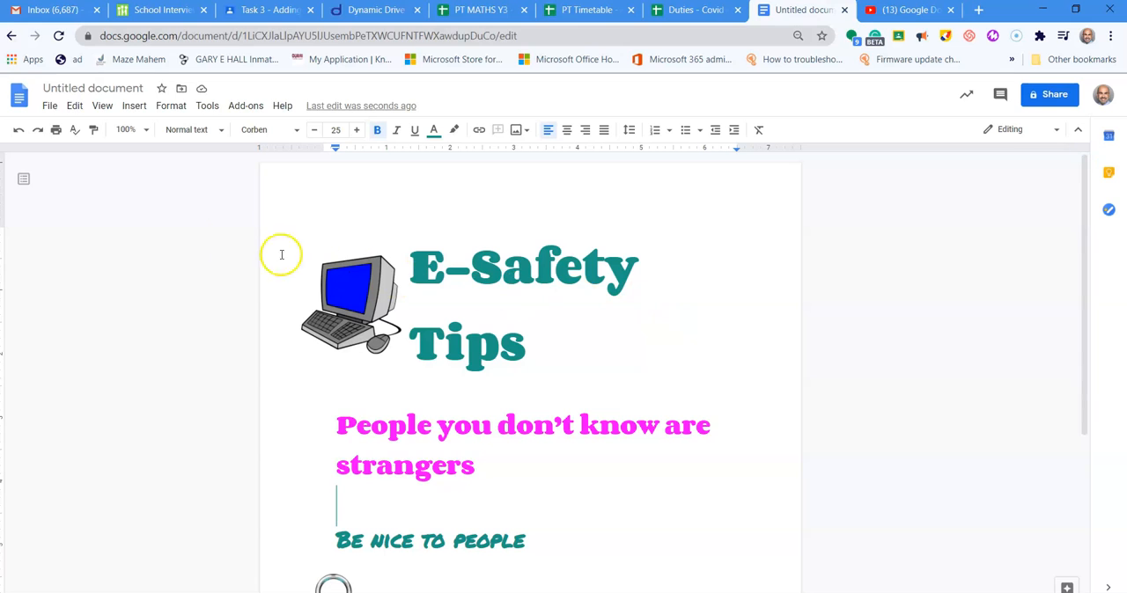
click(51, 107)
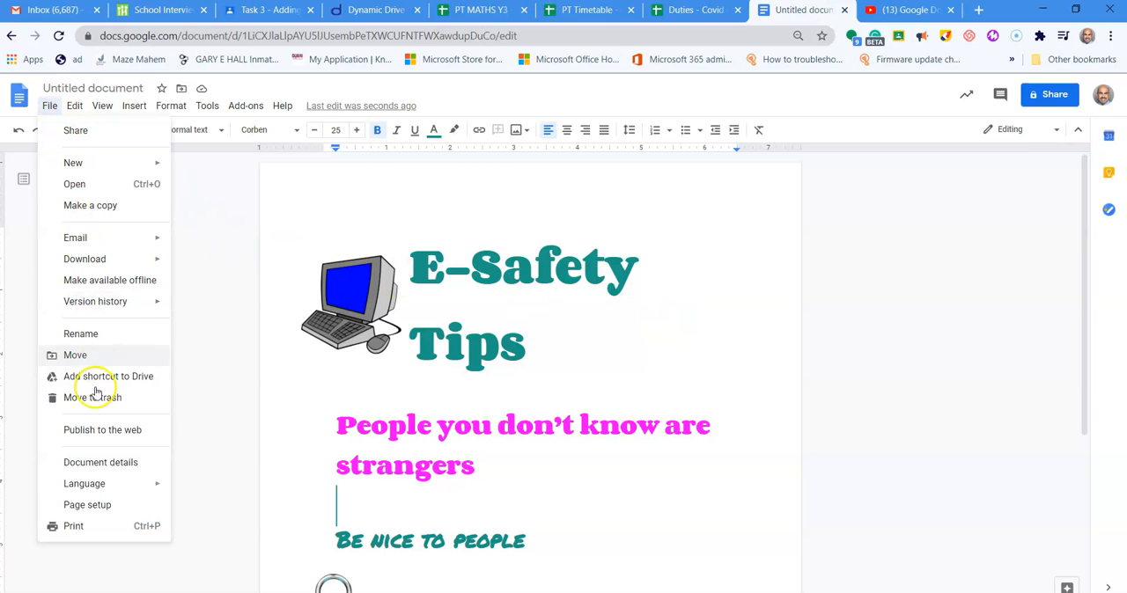
click(88, 506)
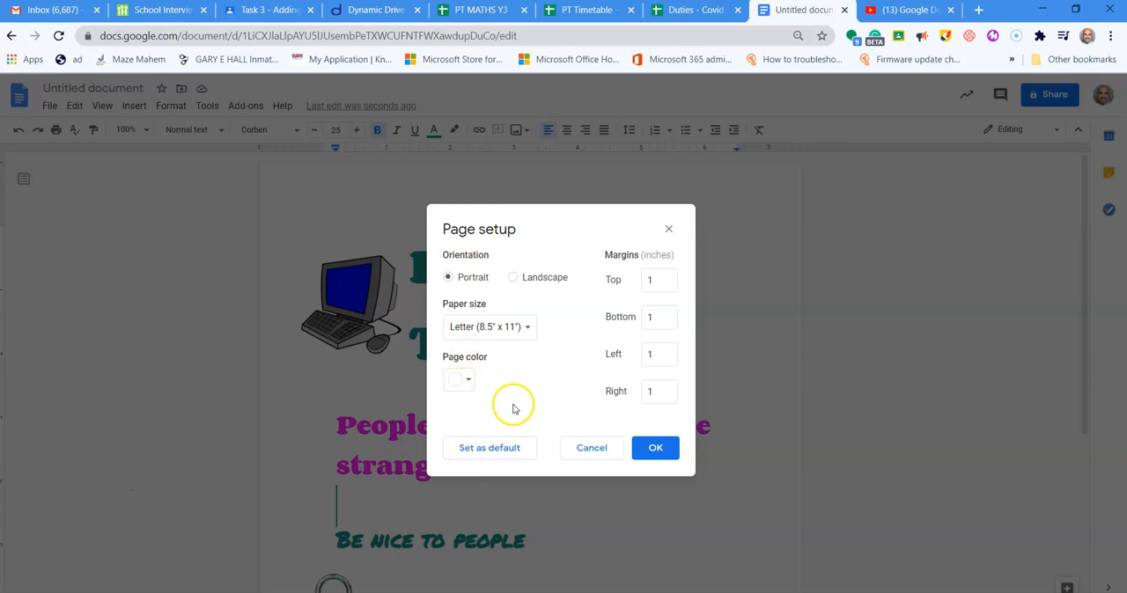
click(469, 383)
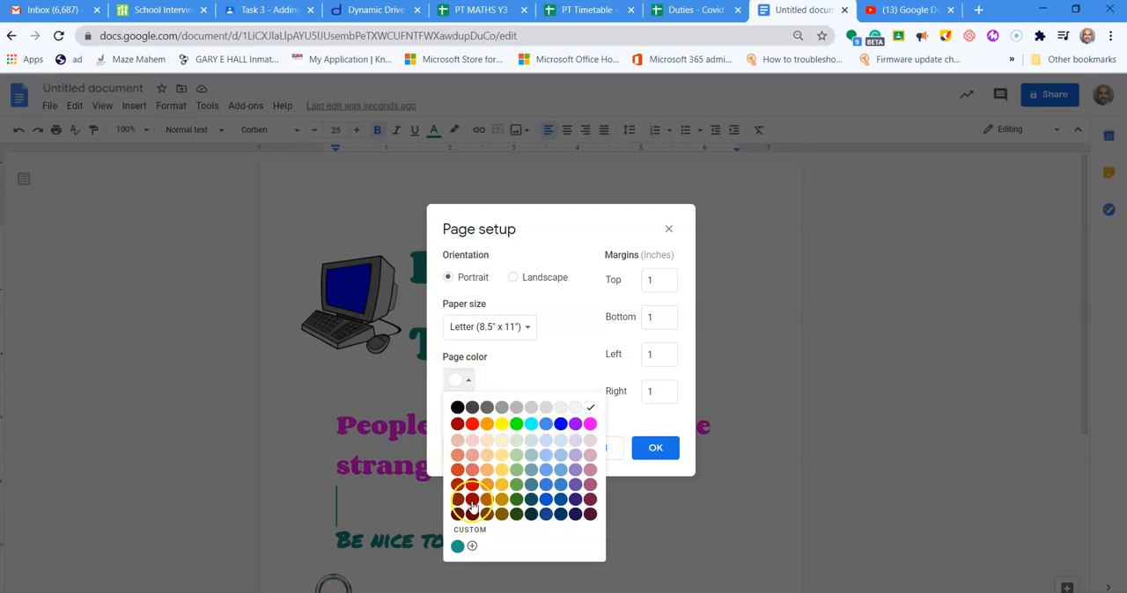
click(501, 424)
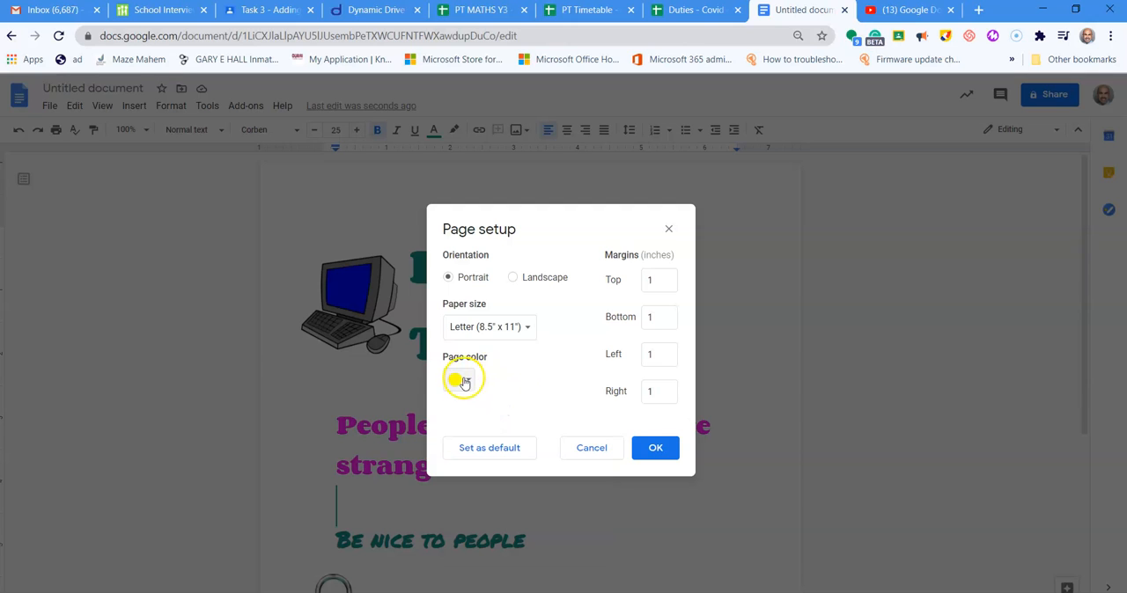
click(655, 449)
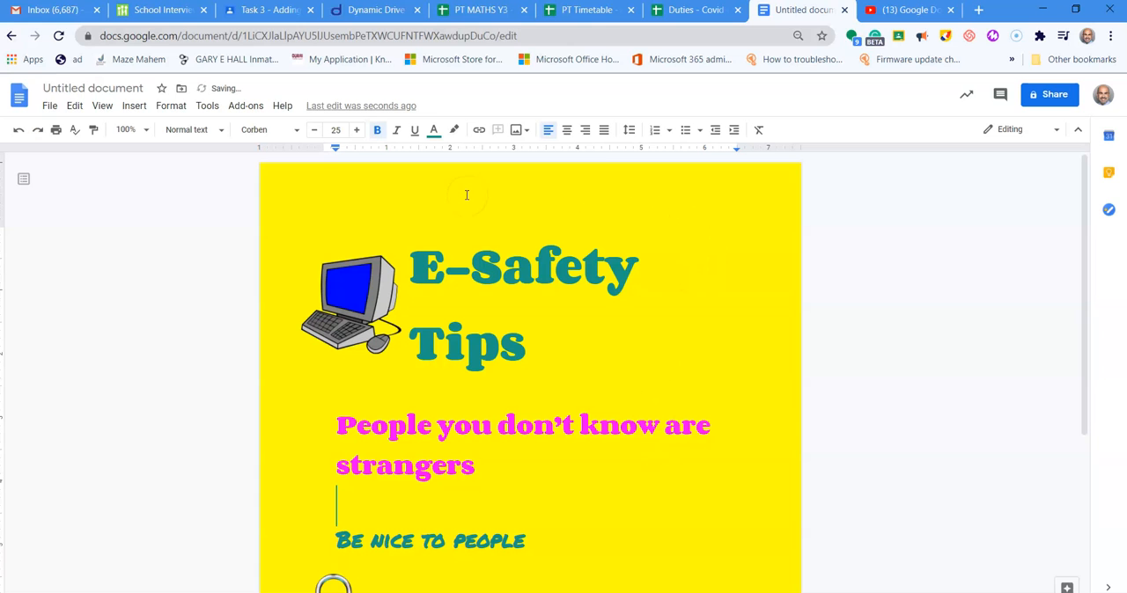
- Review the poster from the title down to the last tip, checking the pictures and tip text against the page background
scroll(526, 302, down, 3)
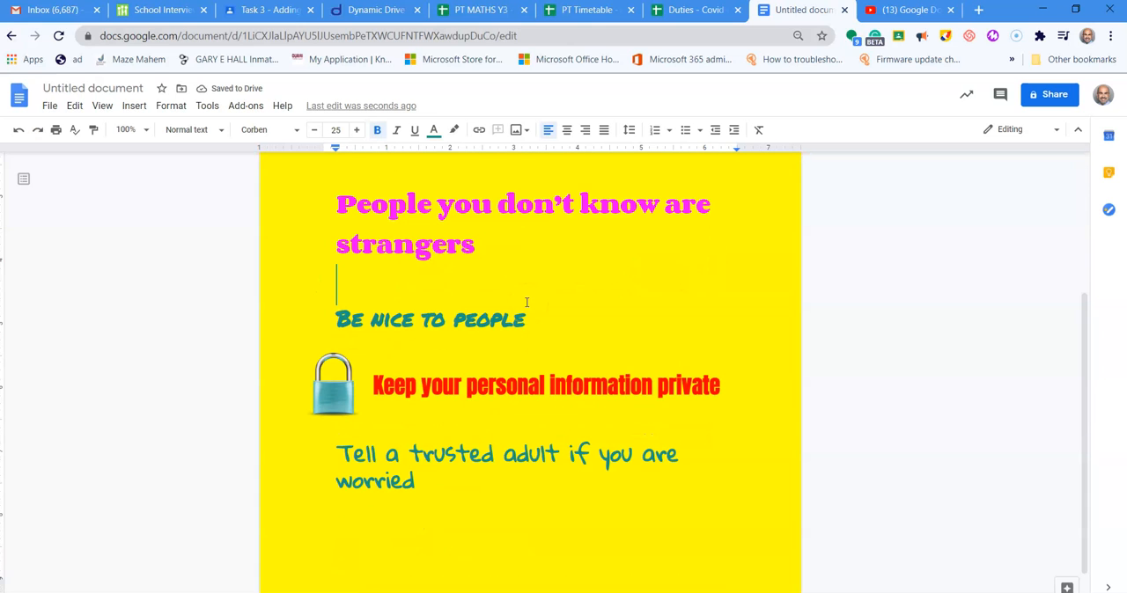
scroll(527, 301, up, 2)
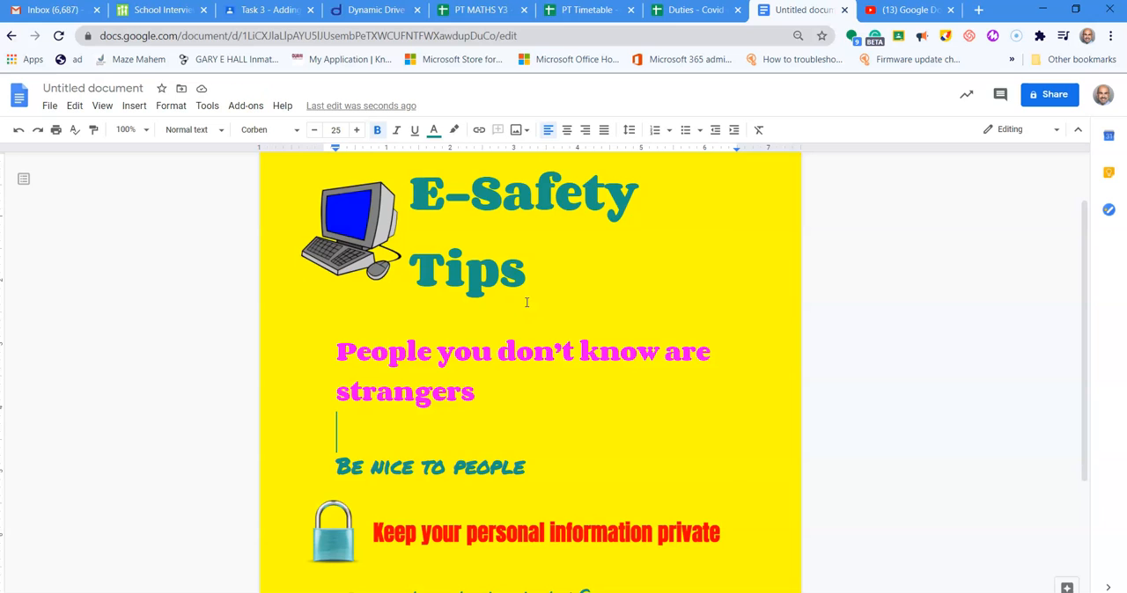
scroll(527, 301, up, 1)
scroll(327, 388, down, 2)
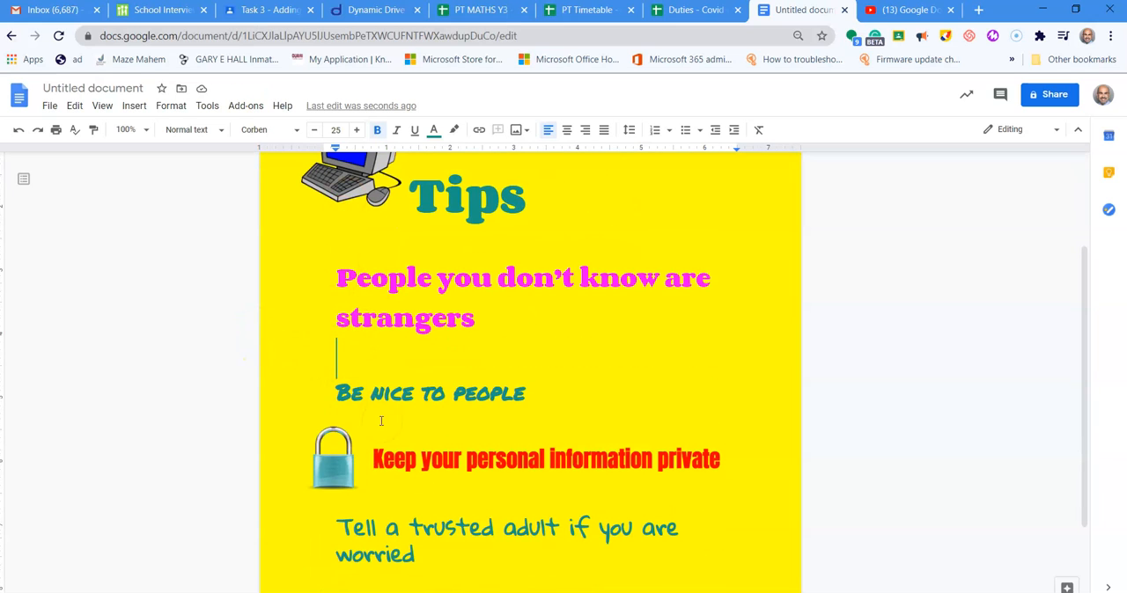
scroll(380, 420, down, 2)
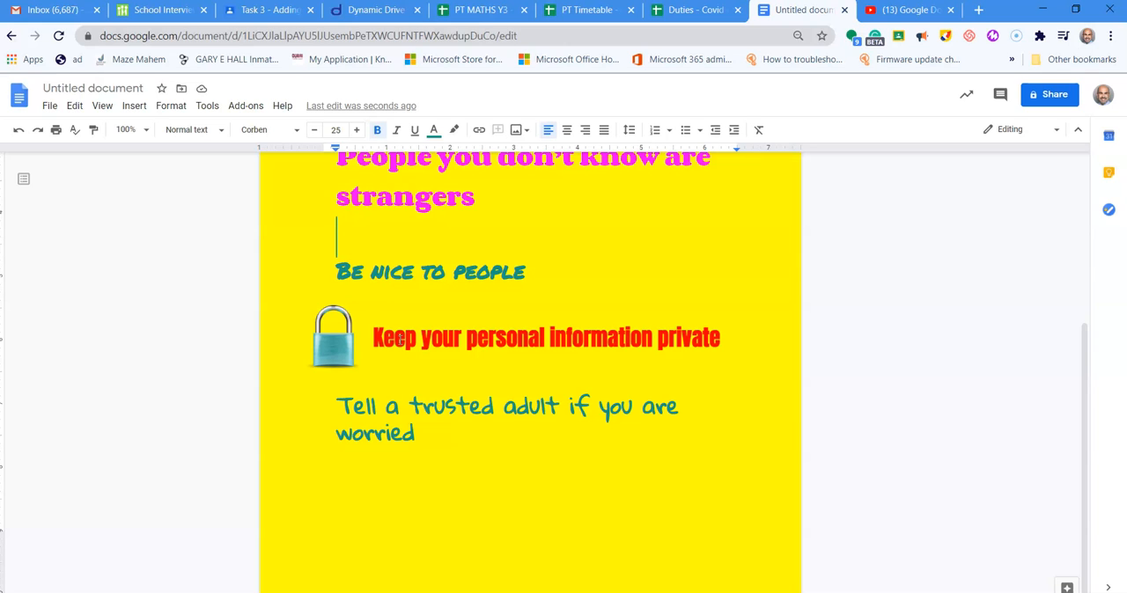
scroll(437, 300, up, 2)
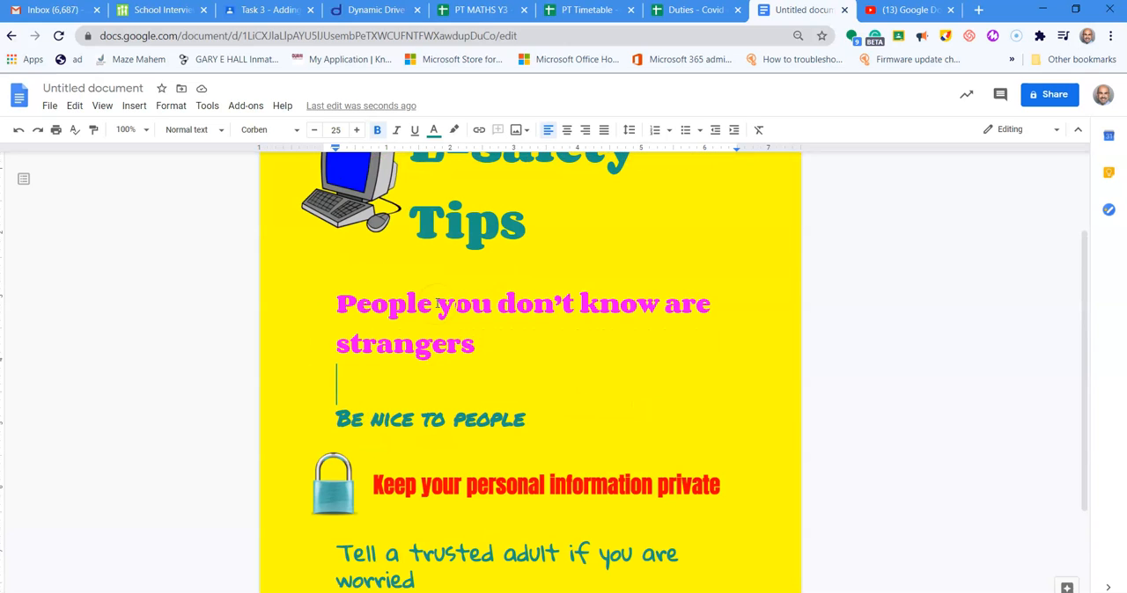
scroll(438, 302, down, 1)
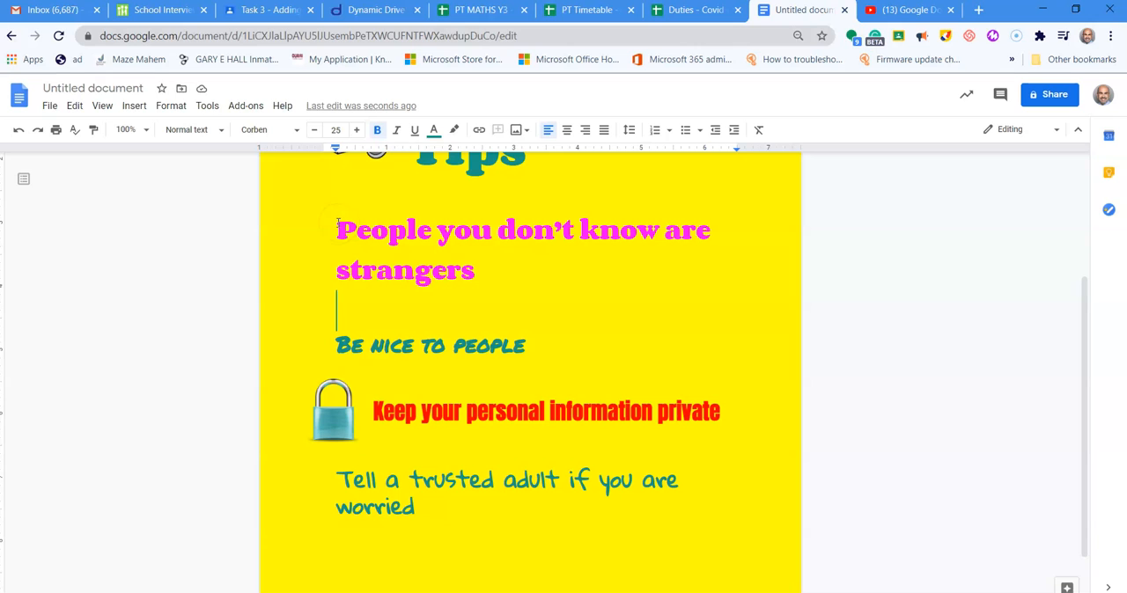
drag(415, 509, 343, 233)
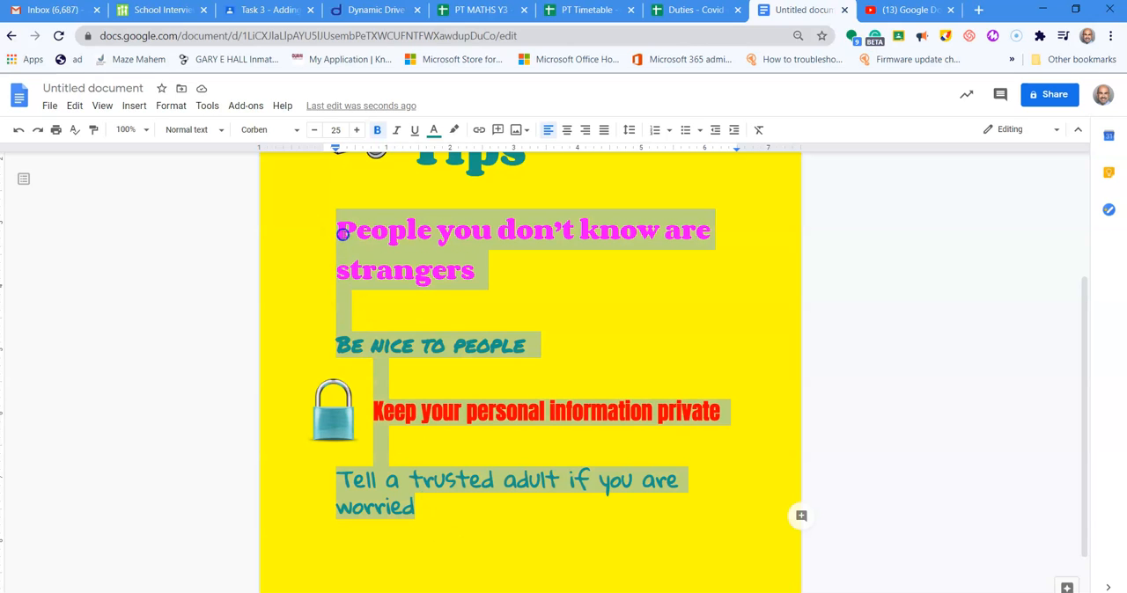
click(577, 293)
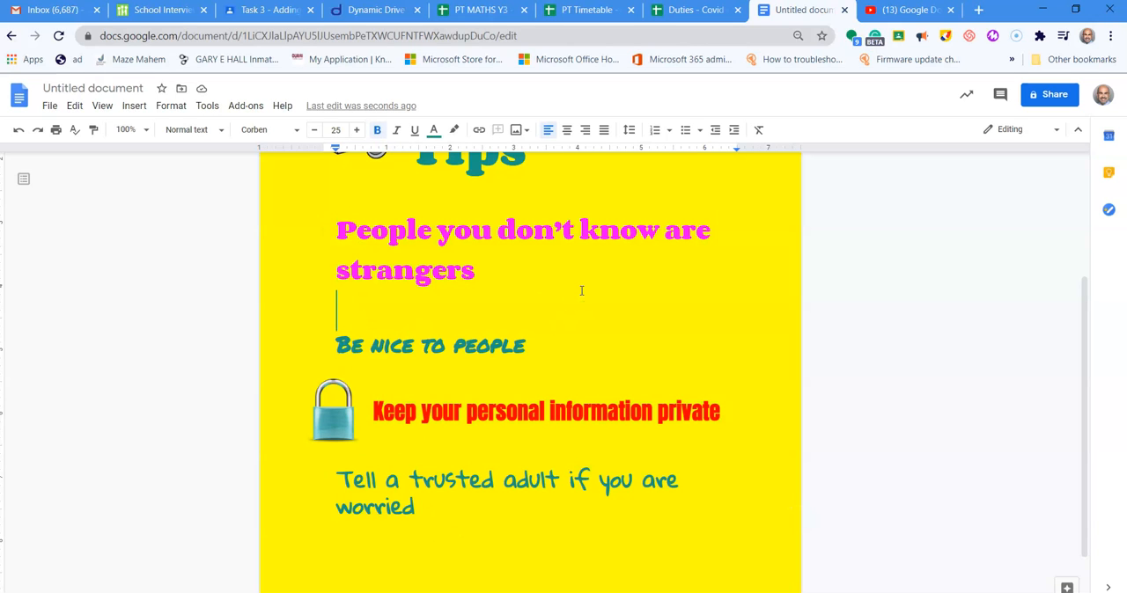